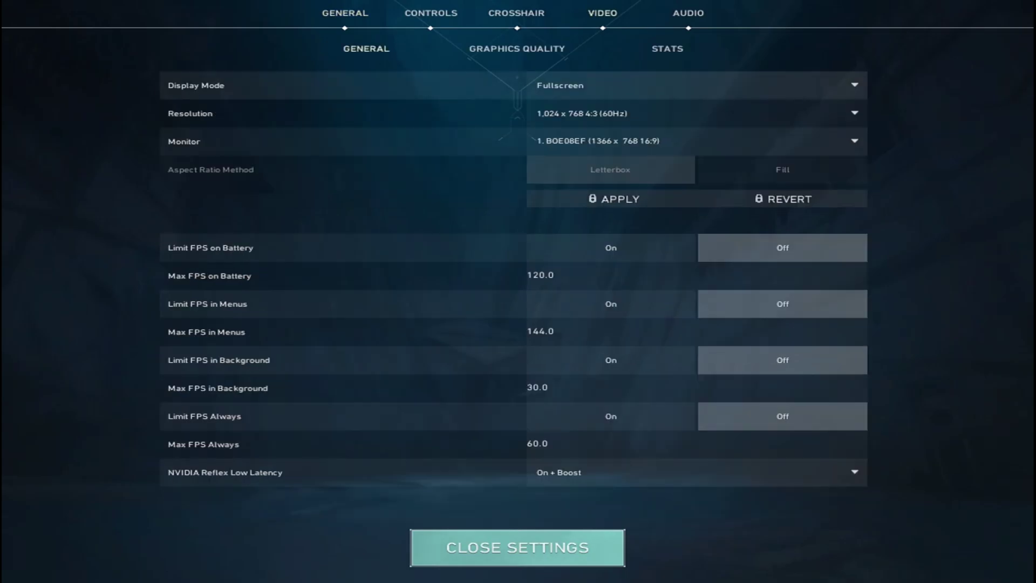
Keep resolution at 1,024 x 768 and NVIDIA Reflex on On + Boost, then view Graphics Quality
left_click(697, 113)
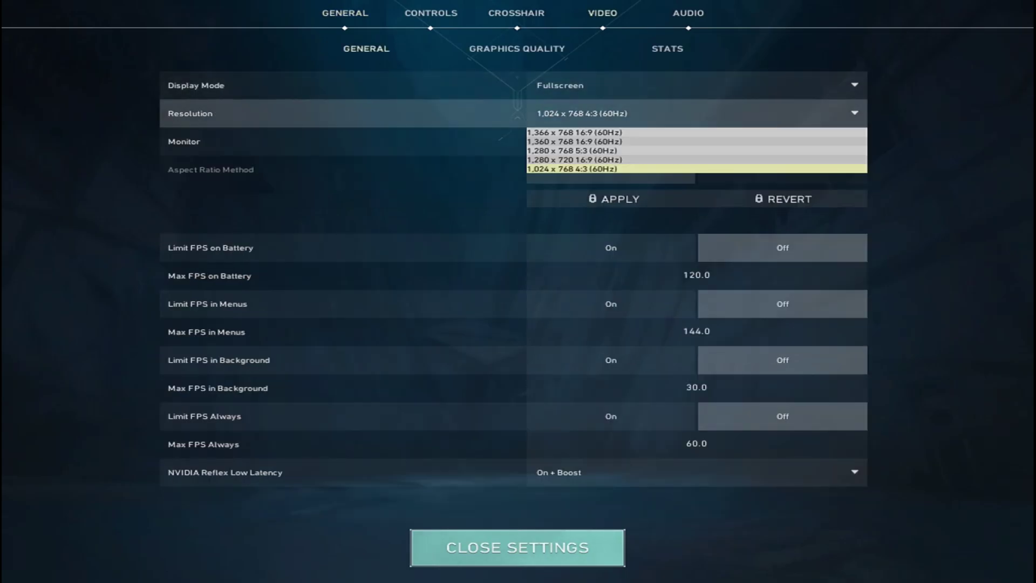
key("Escape")
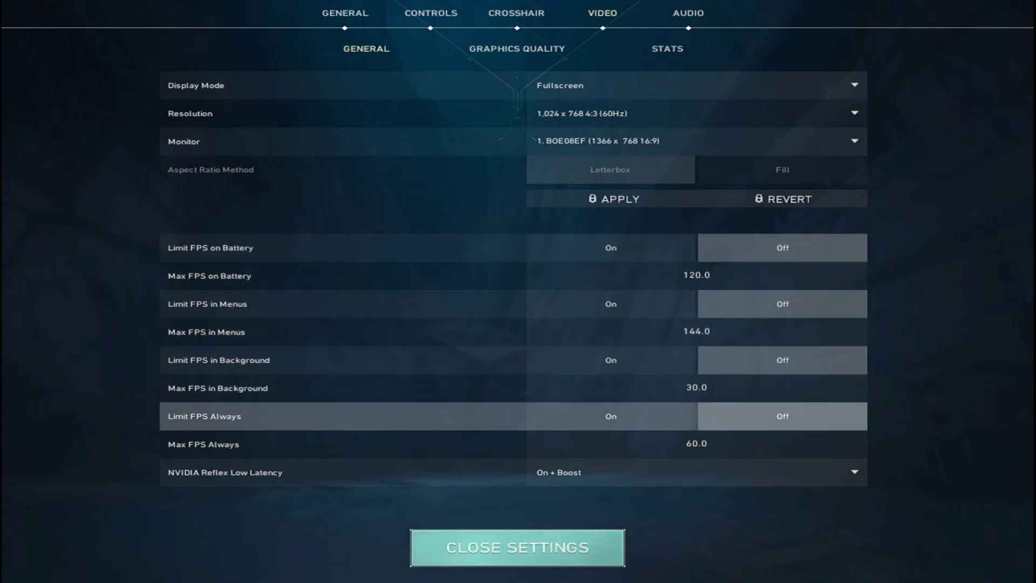
left_click(696, 472)
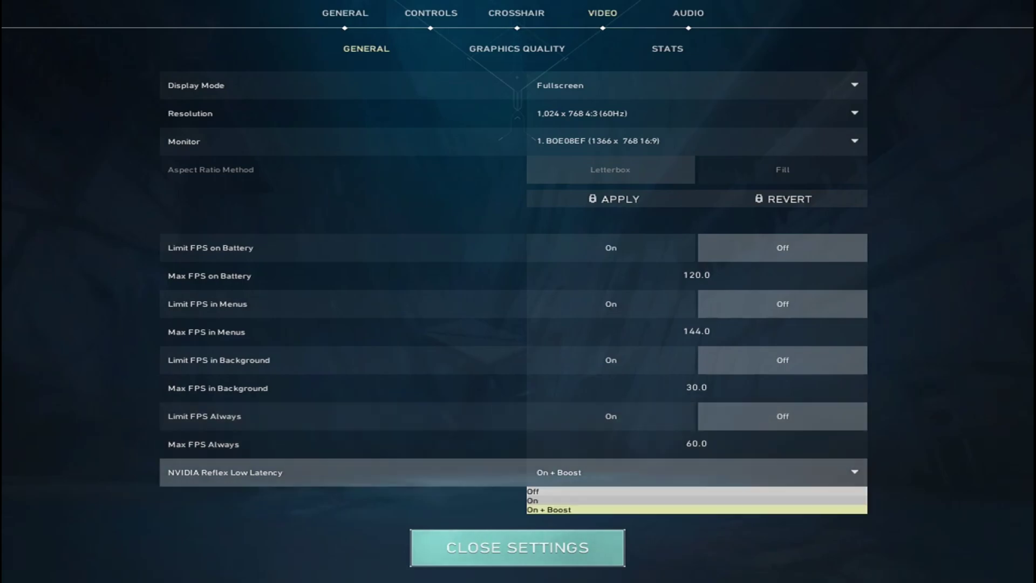
left_click(696, 509)
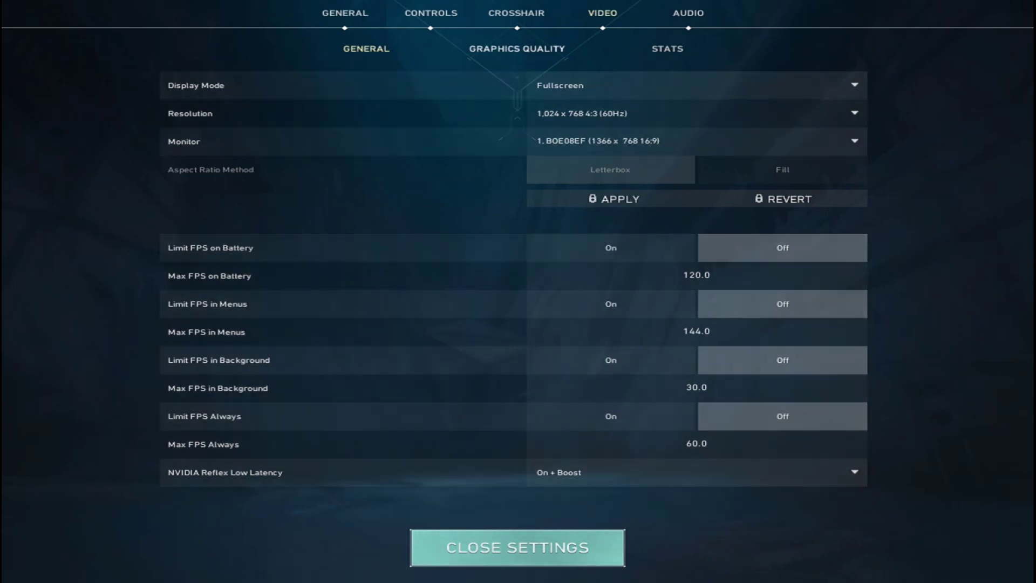
left_click(517, 49)
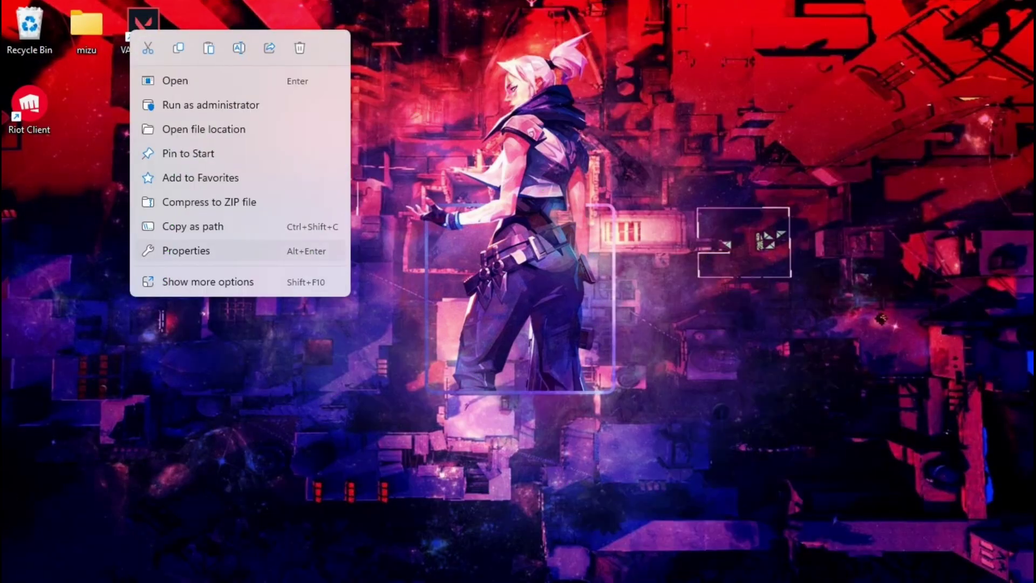
Show the Compatibility tab of the VALORANT shortcut's Properties
key("Escape")
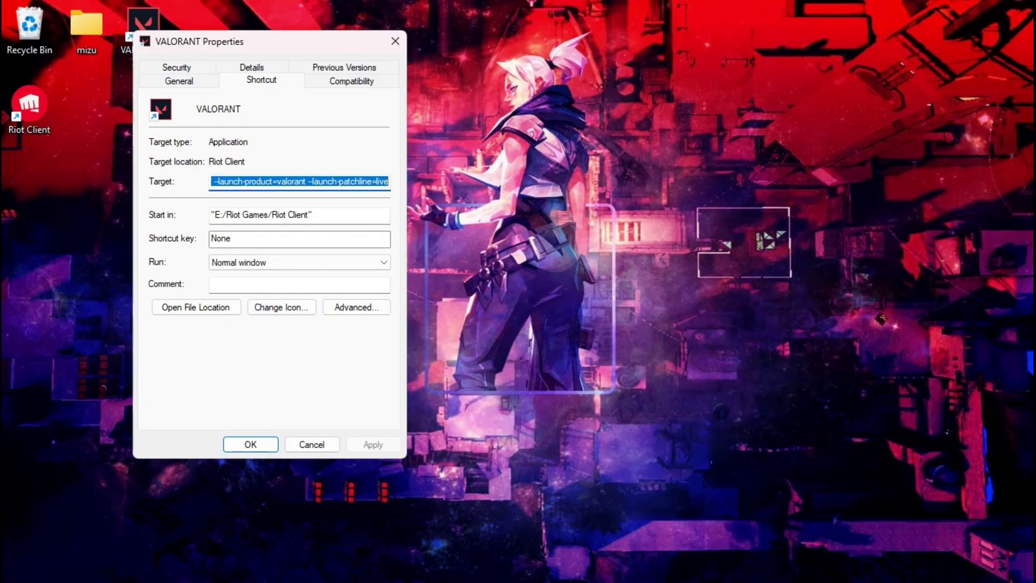
key("ctrl+Tab")
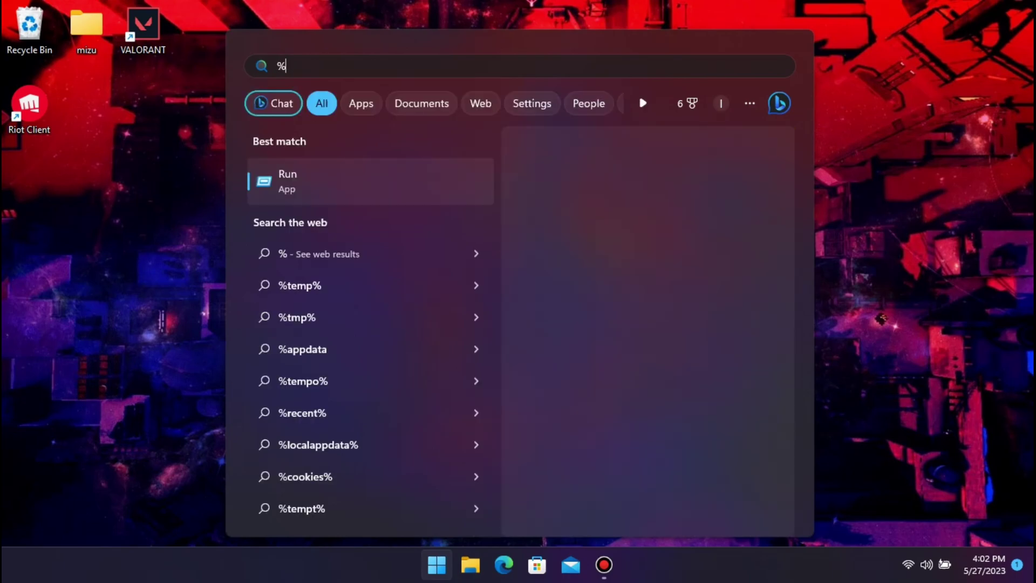
Browse %localappdata% > VALORANT > Saved > Config and open GameUserSettings in Notepad
type("ocal")
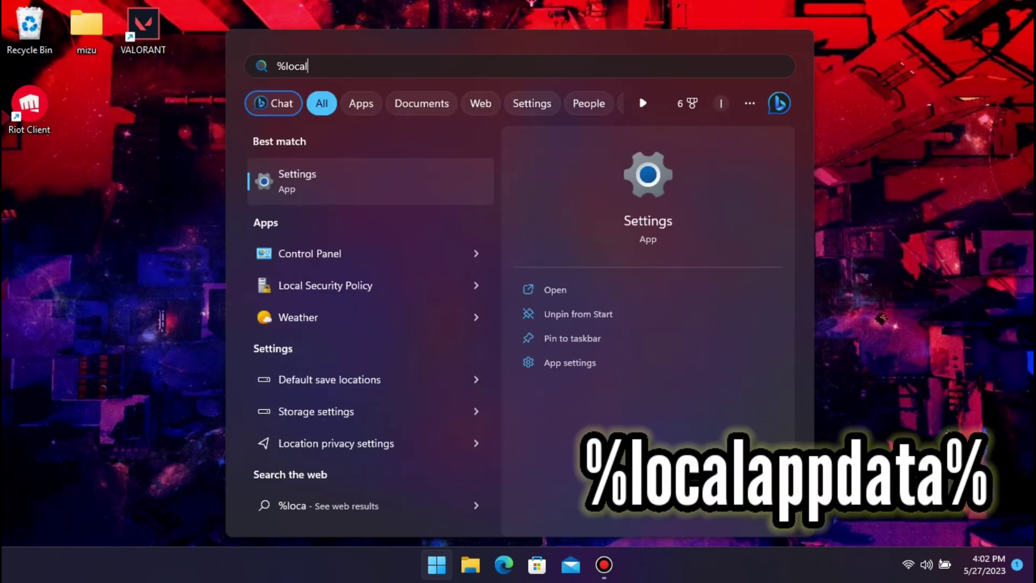
type("appd")
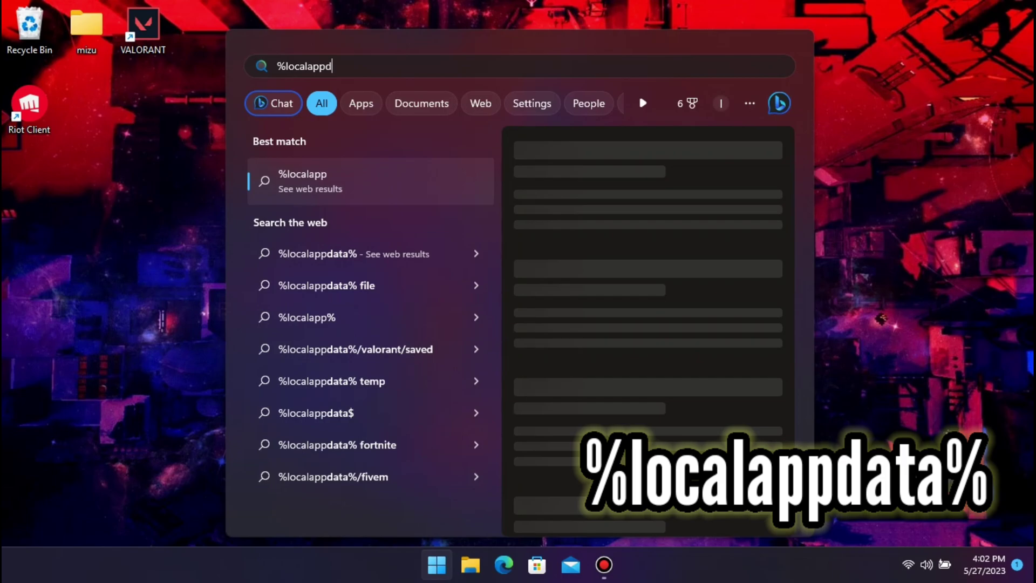
type("ata")
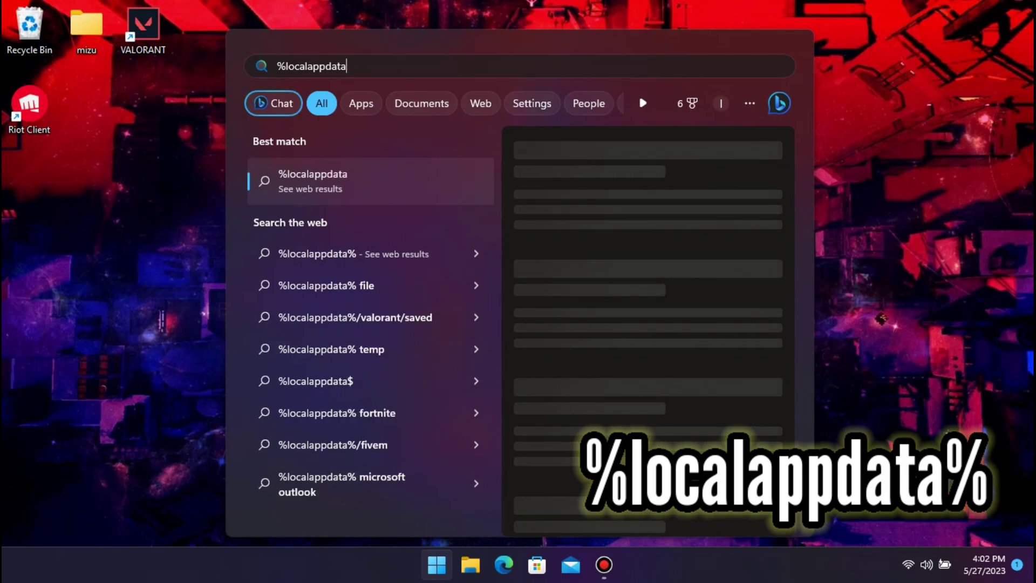
type("%")
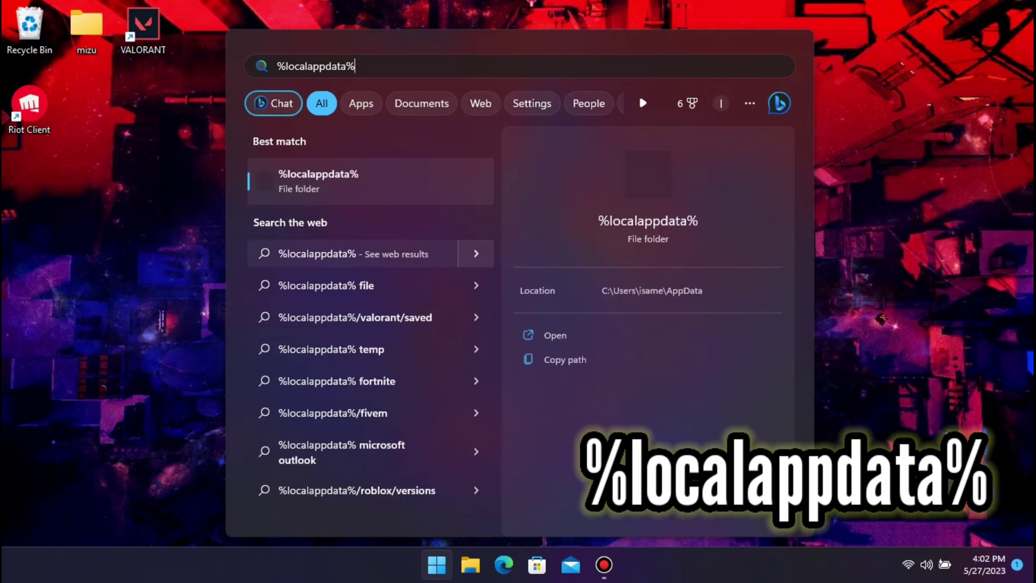
key("Return")
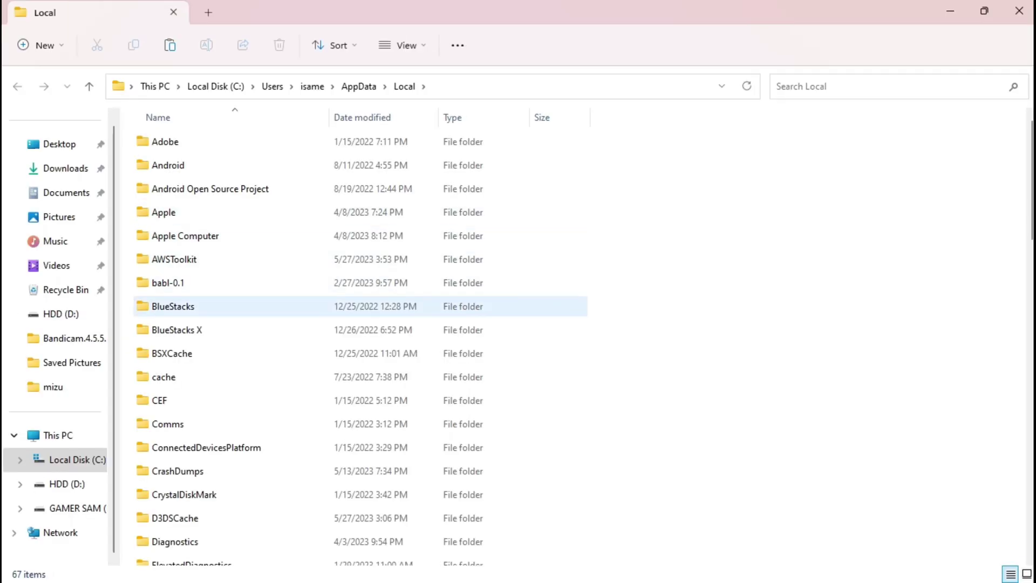
left_click(173, 259)
type("valorant")
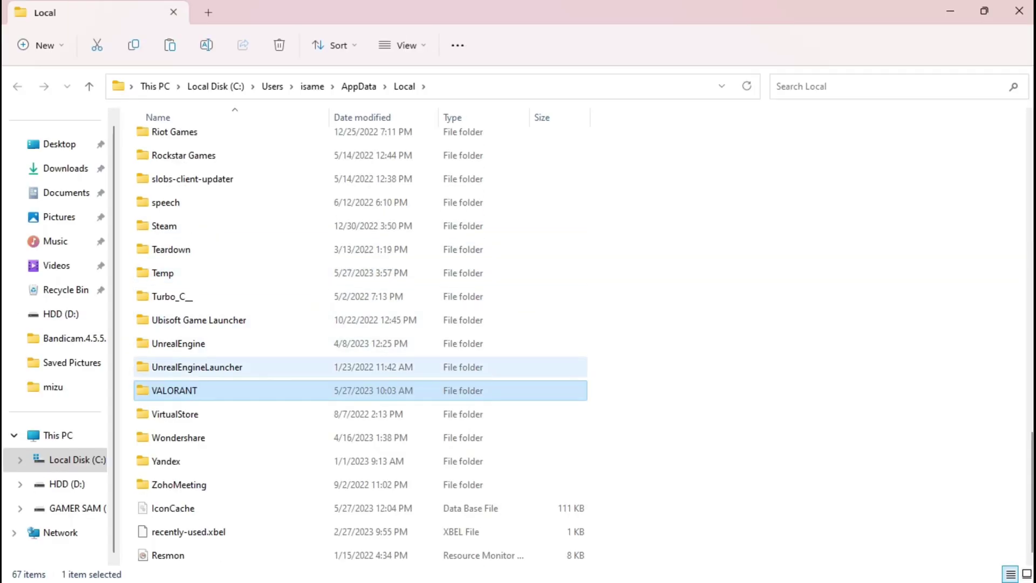
key("Return")
key("Return")
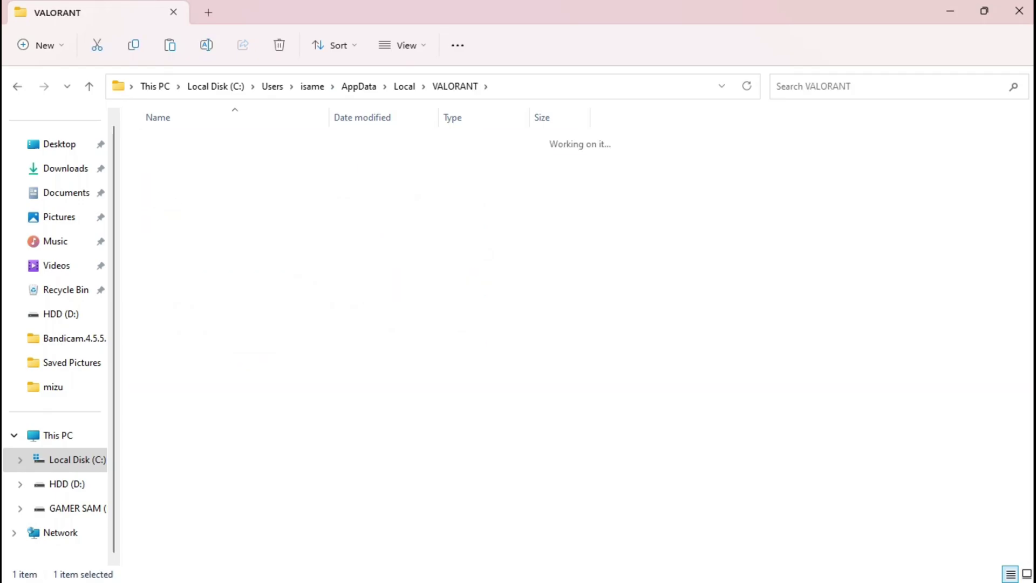
key("Return")
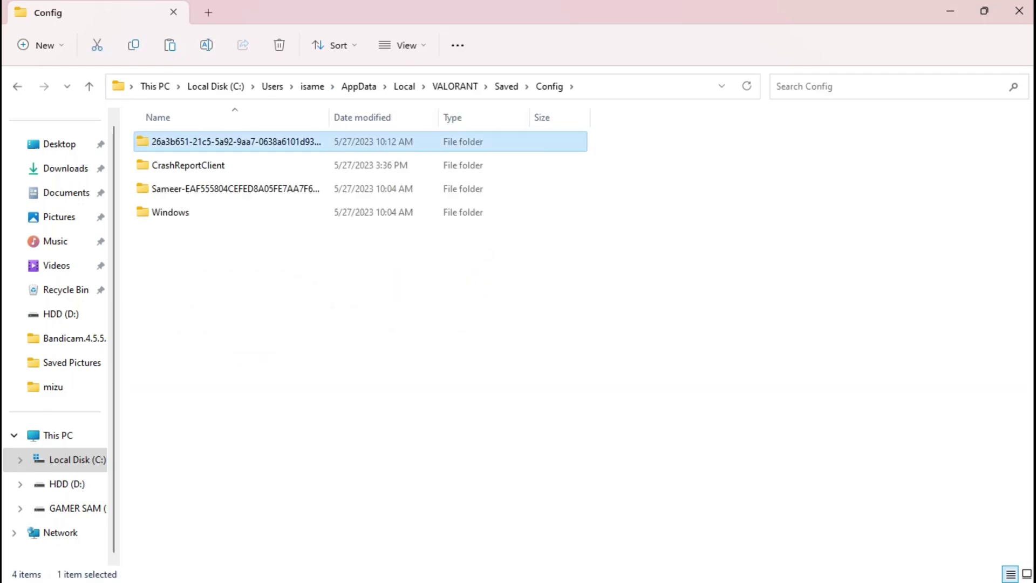
key("Return")
key("Return")
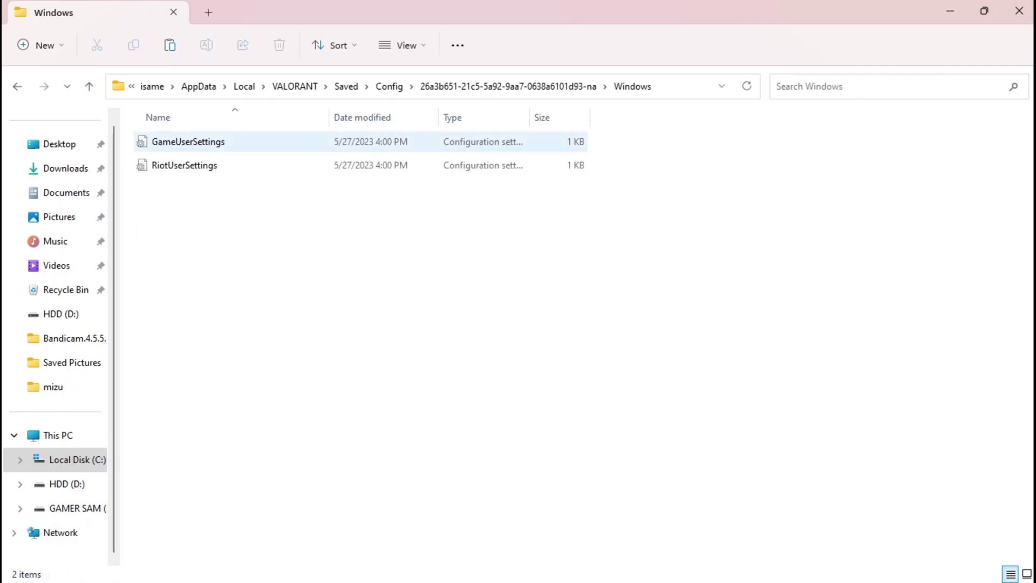
key("Down")
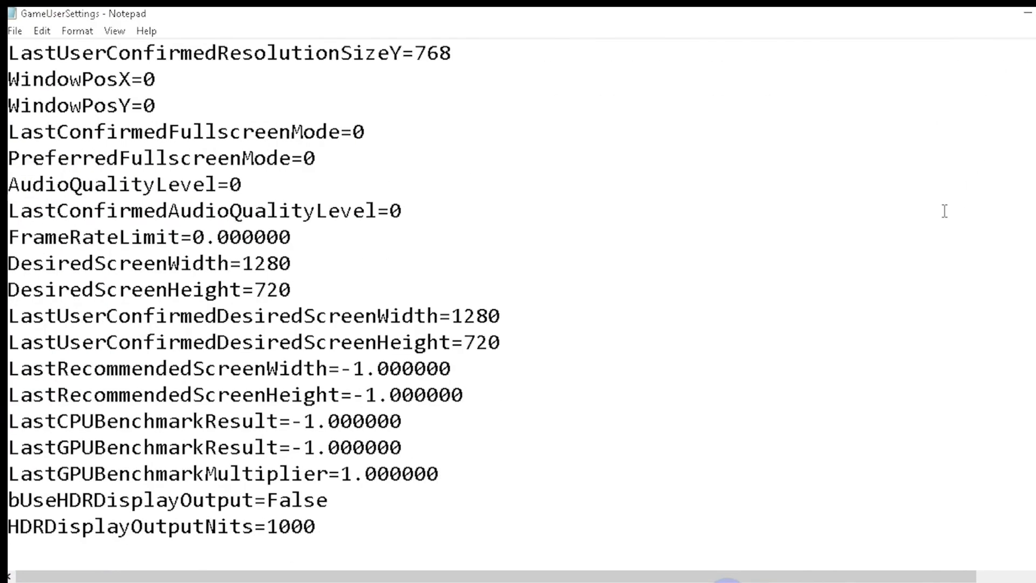
In [ScalabilityGroups], replace the PostProcessQuality value 3 with 0
scroll(936, 202, "down", 6)
scroll(815, 193, "up", 2)
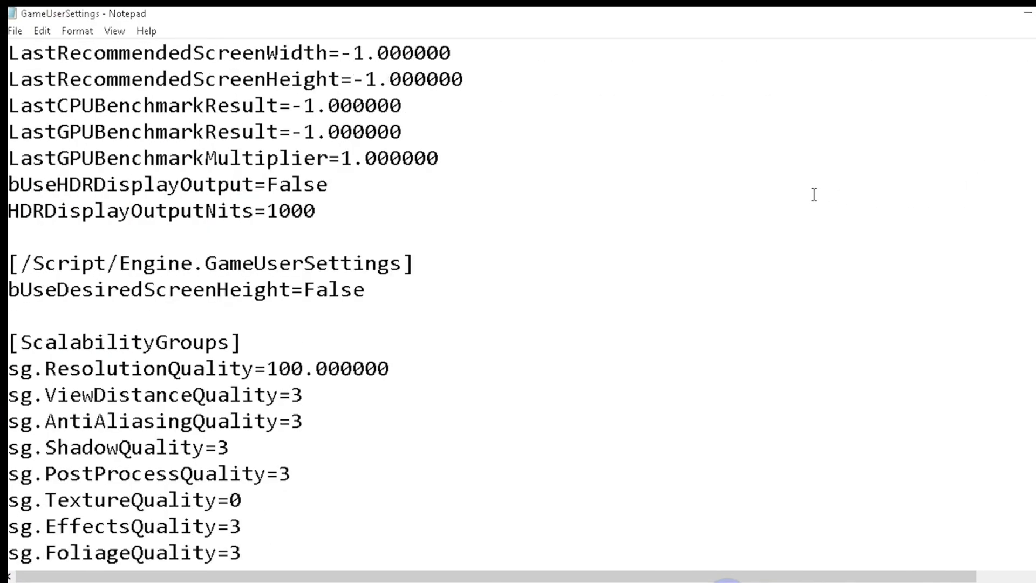
scroll(799, 202, "down", 2)
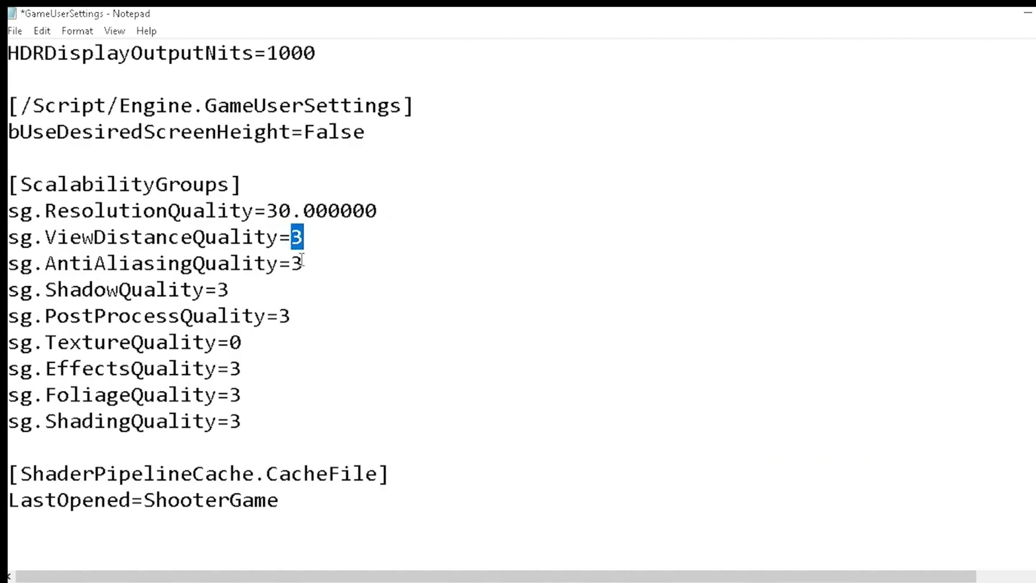
left_click(275, 317)
key("Delete")
type("0")
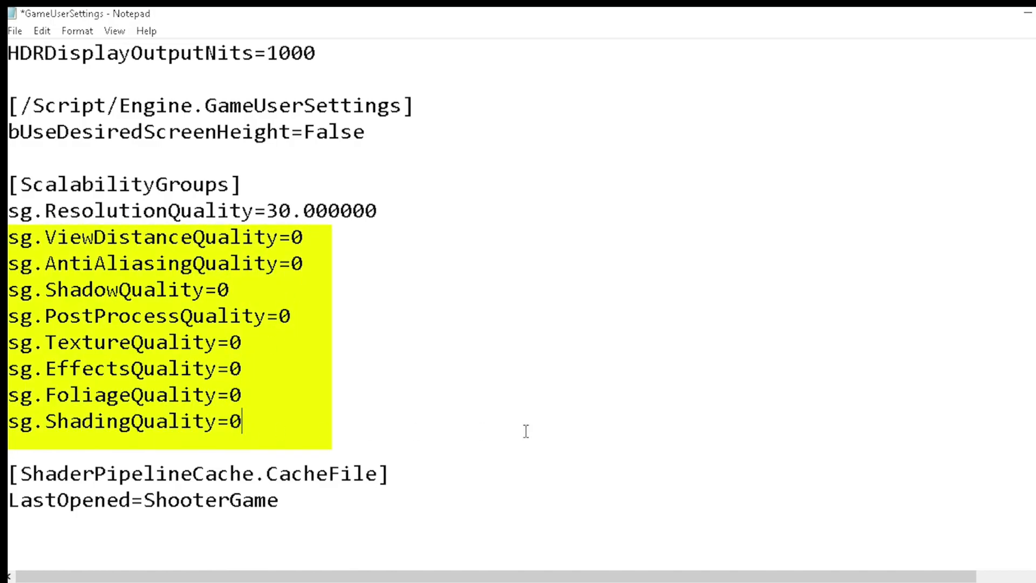
scroll(644, 426, "up", 3)
scroll(631, 417, "up", 4)
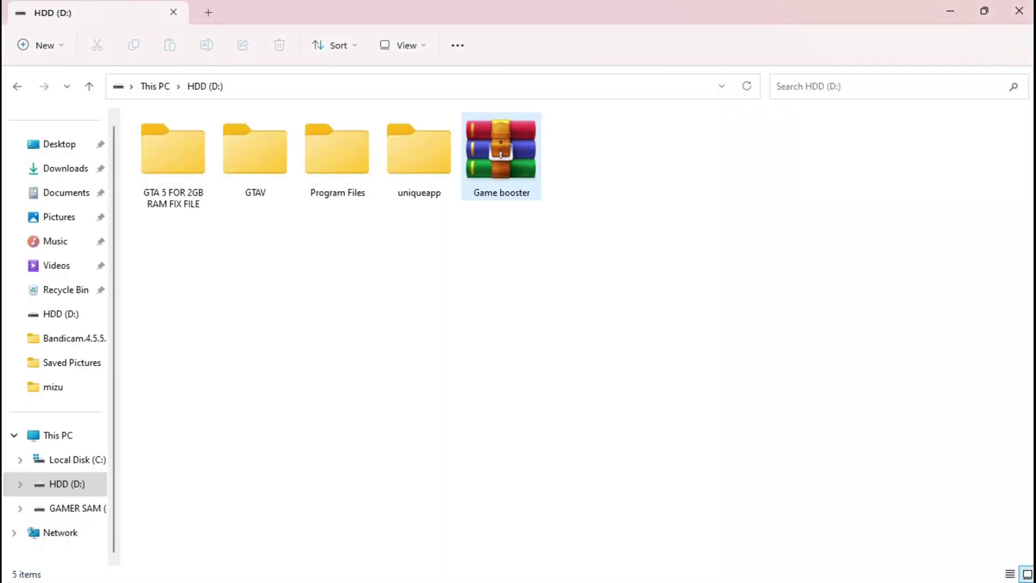
Extract Game booster.rar here on D: with its password, then minimize Explorer
right_click(510, 170)
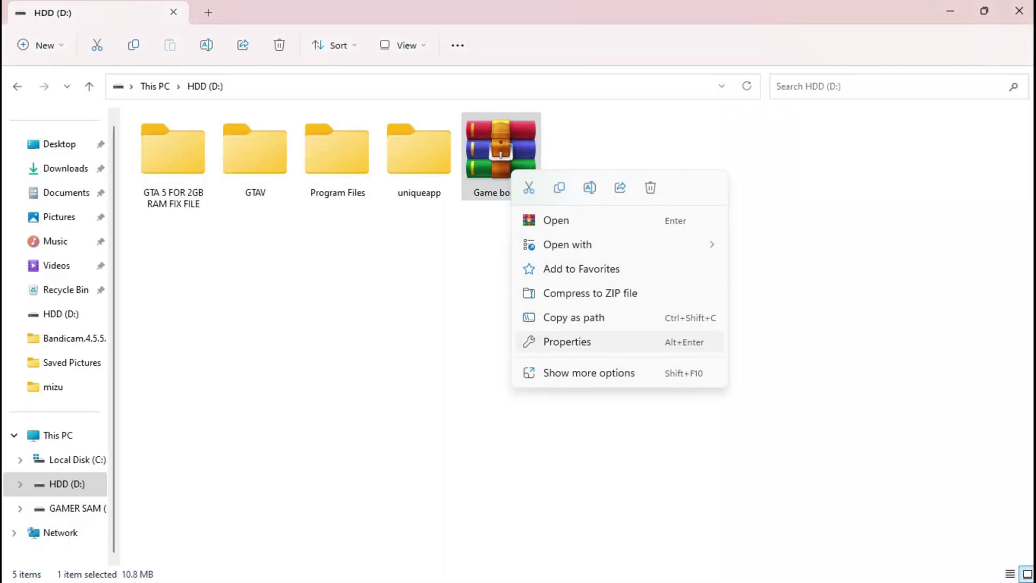
left_click(588, 373)
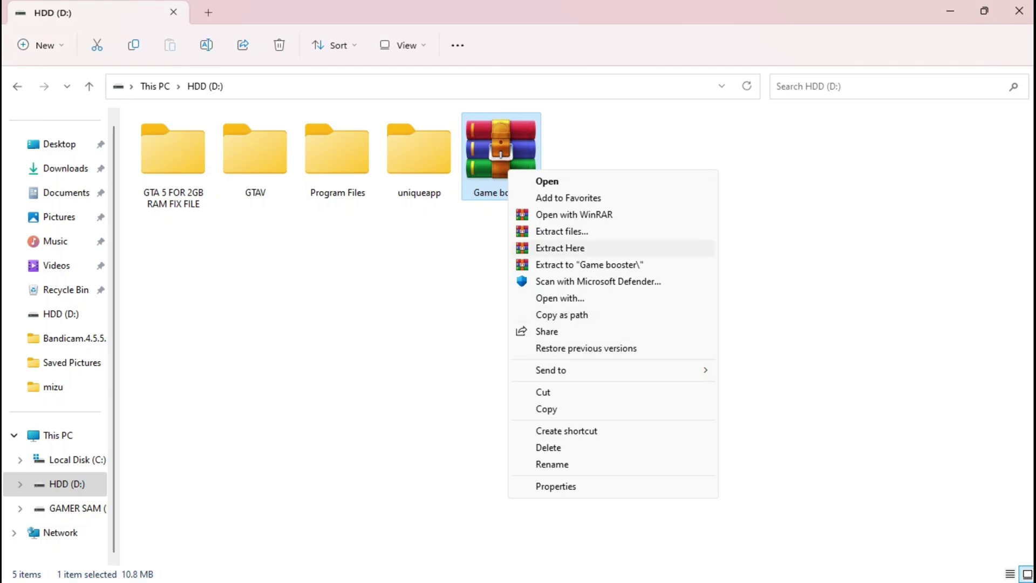
left_click(593, 249)
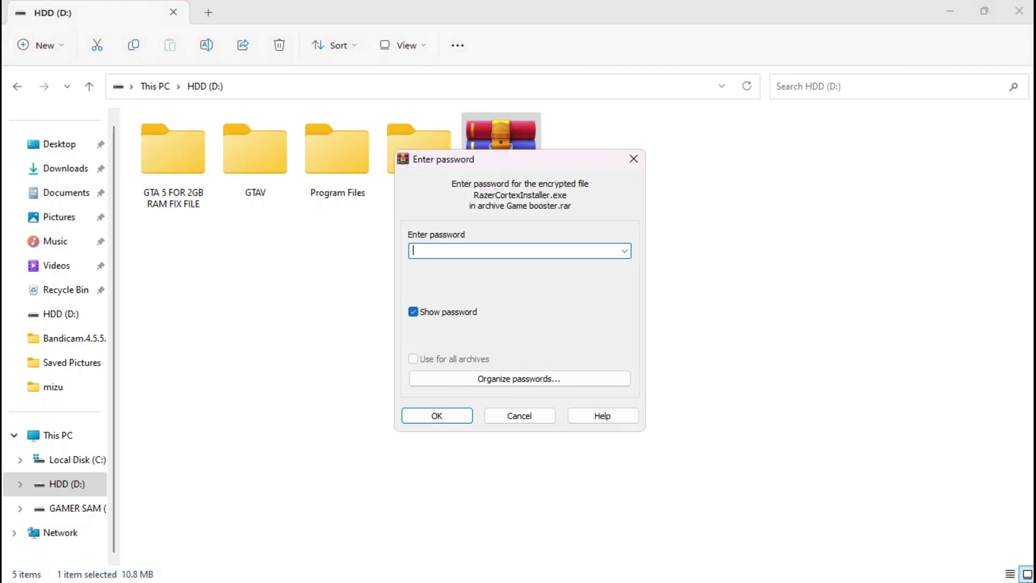
key("Caps_Lock")
type("12")
key("Return")
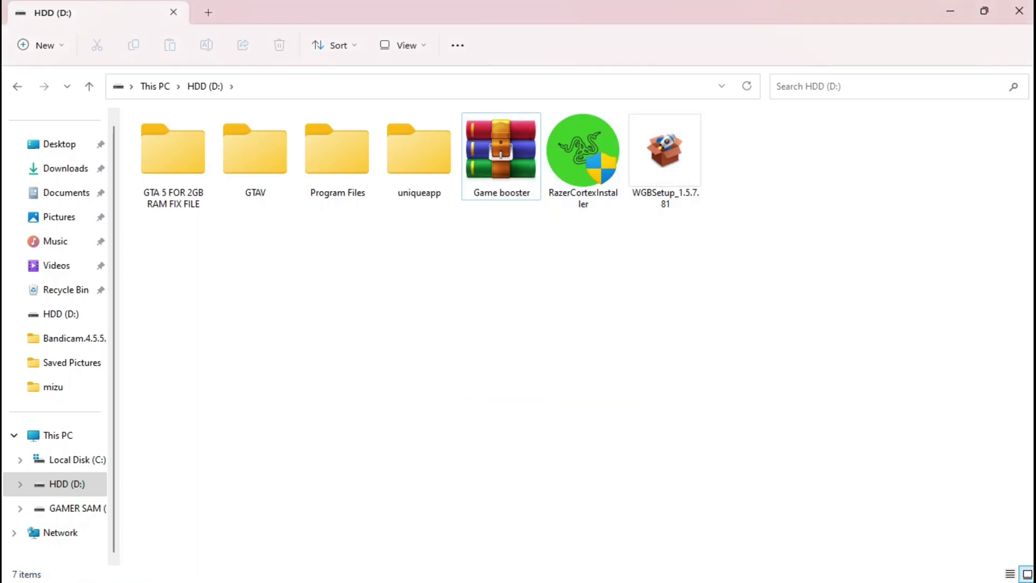
left_click(950, 11)
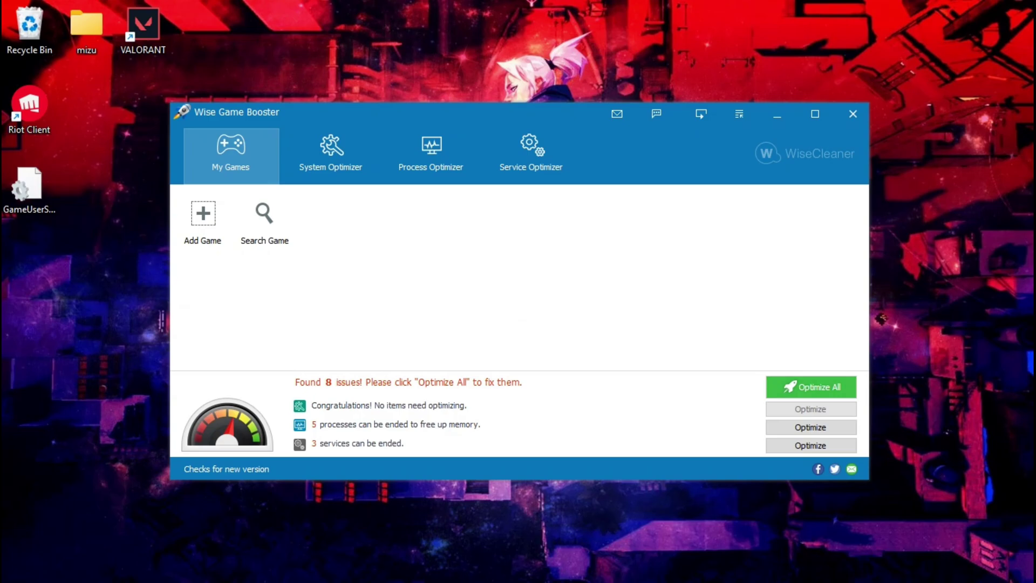
Optimize all eight Wise Game Booster issues, ending unneeded processes and services
key("Return")
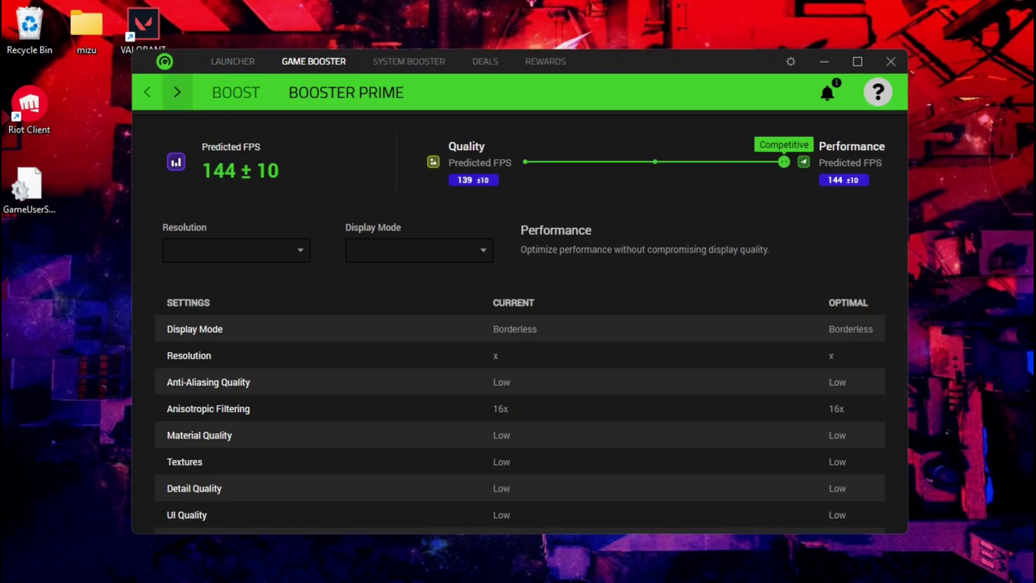
Open My Library, browse Add game's picker to the Desktop, then close it without adding
left_click(233, 61)
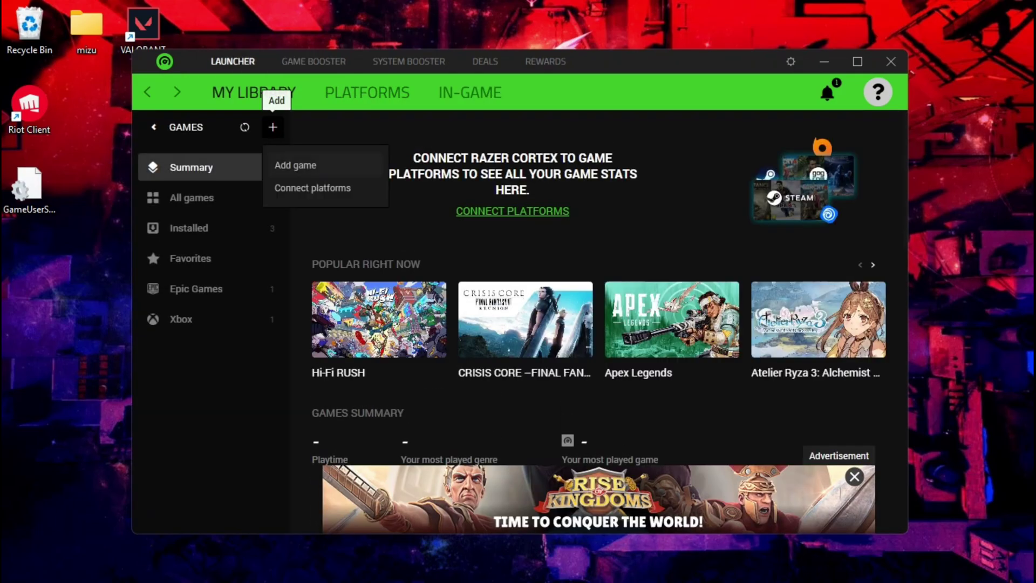
left_click(295, 165)
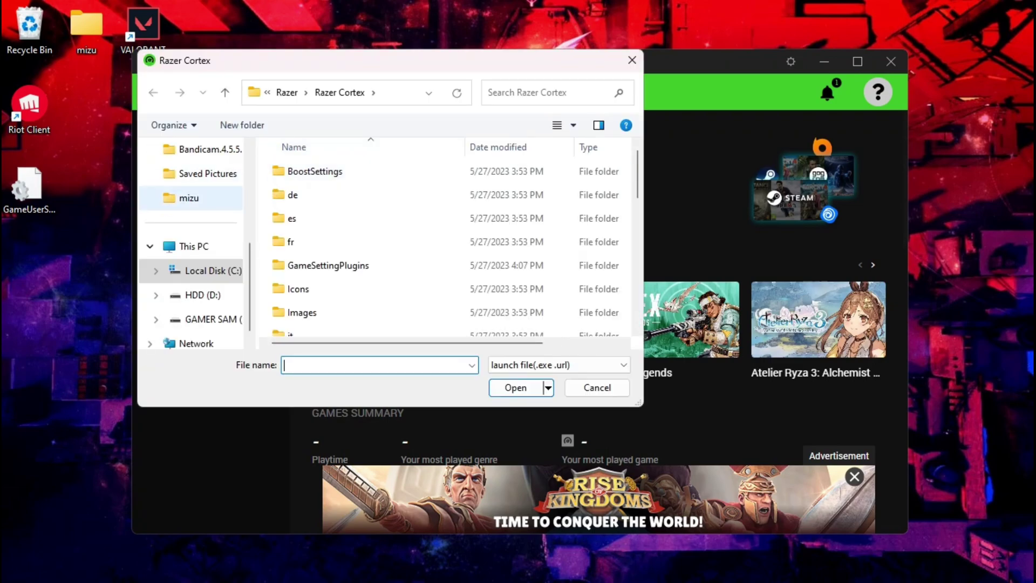
scroll(191, 246, "up", 4)
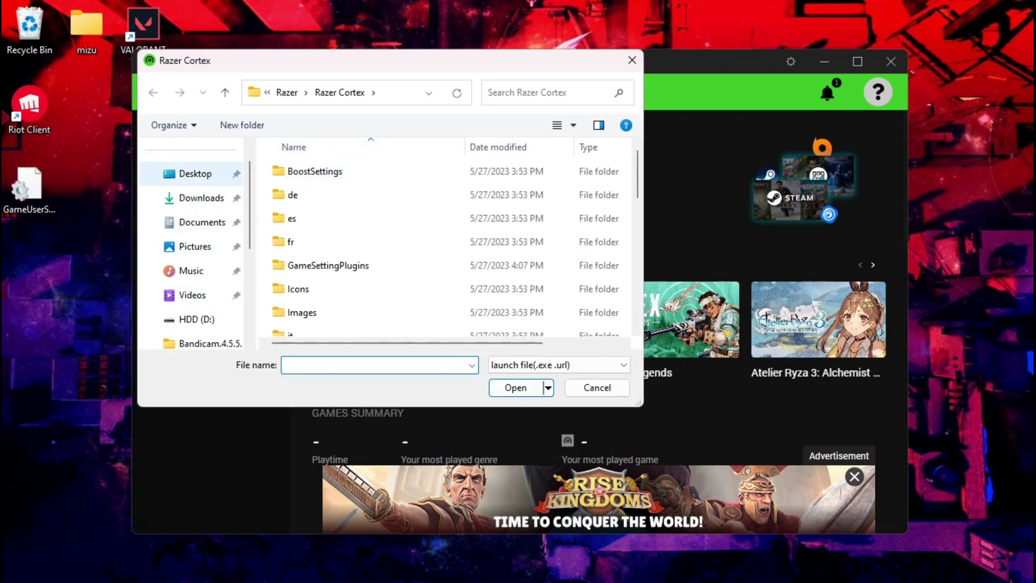
left_click(195, 174)
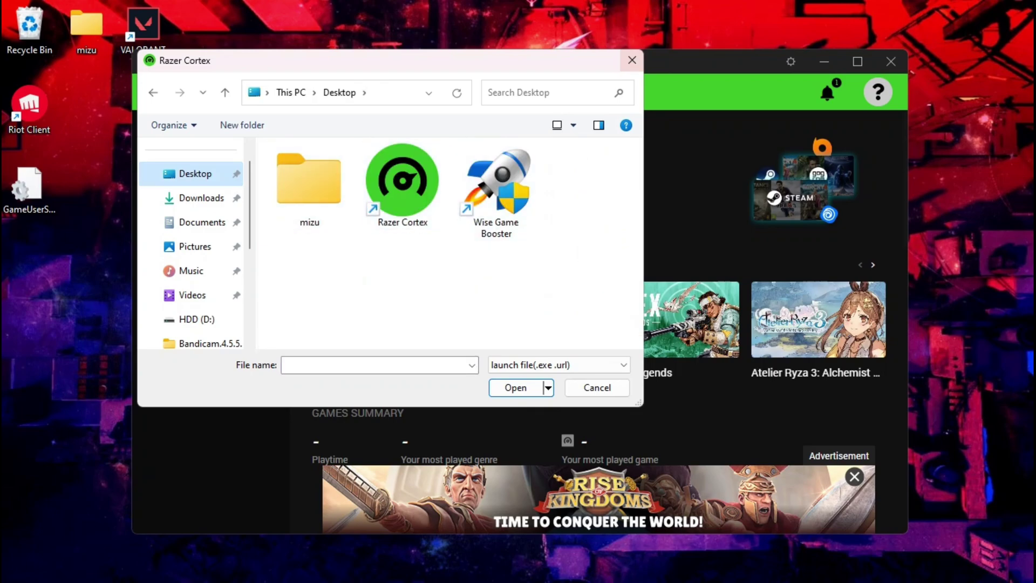
left_click(632, 60)
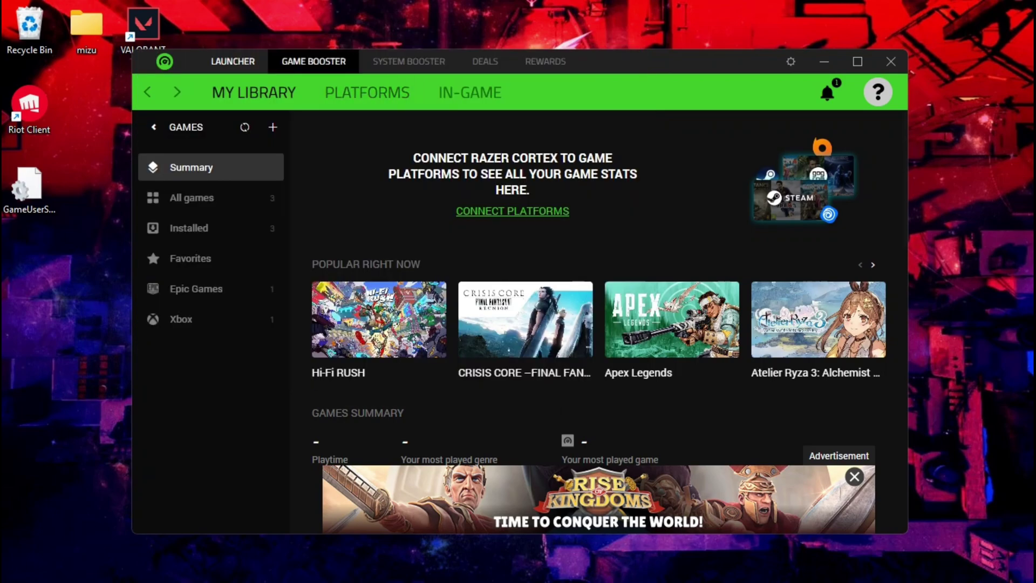
Run BOOST NOW in Game Booster to free about 706 MB, checking System Clean
left_click(313, 60)
left_click(408, 61)
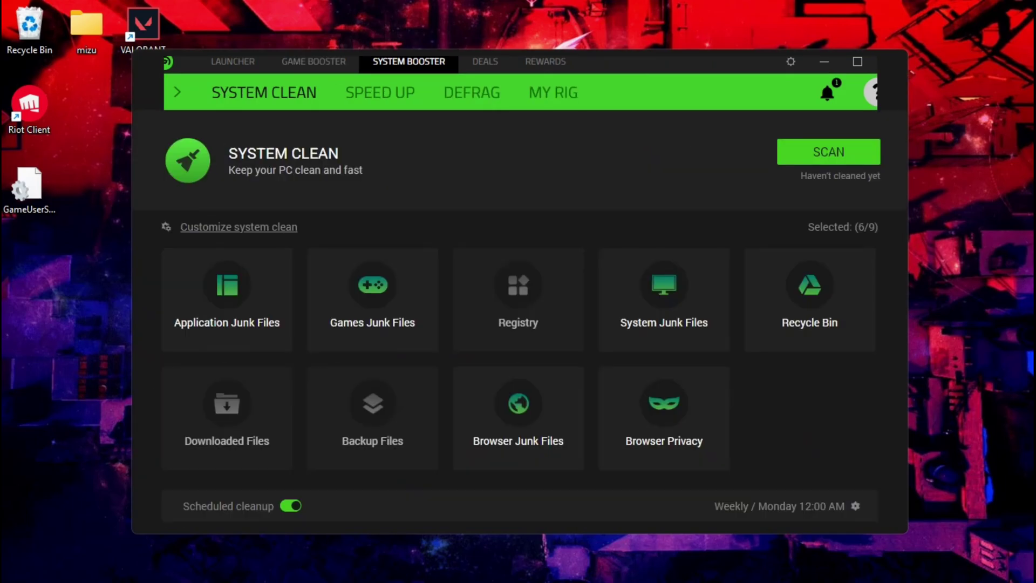
left_click(314, 61)
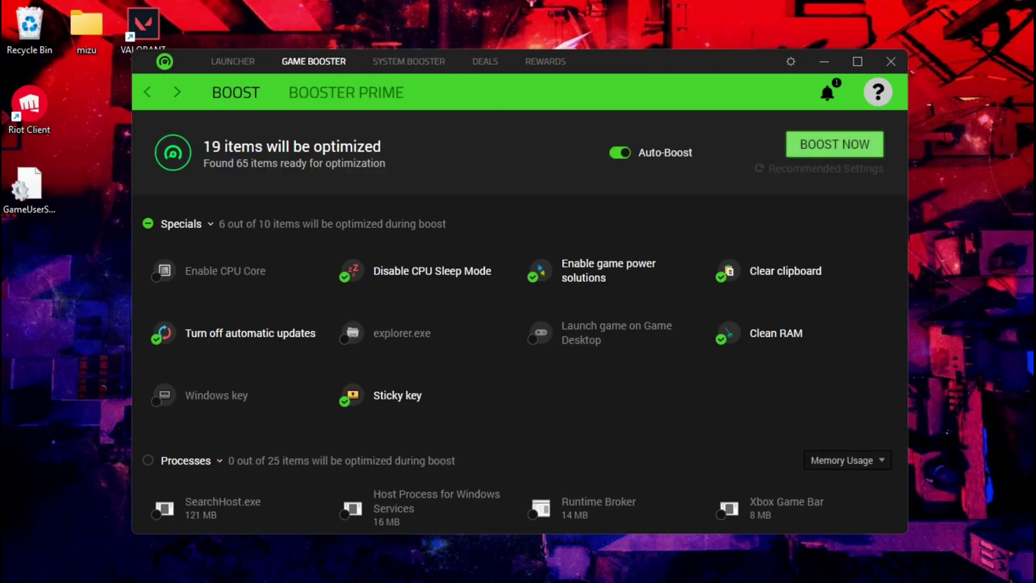
left_click(839, 144)
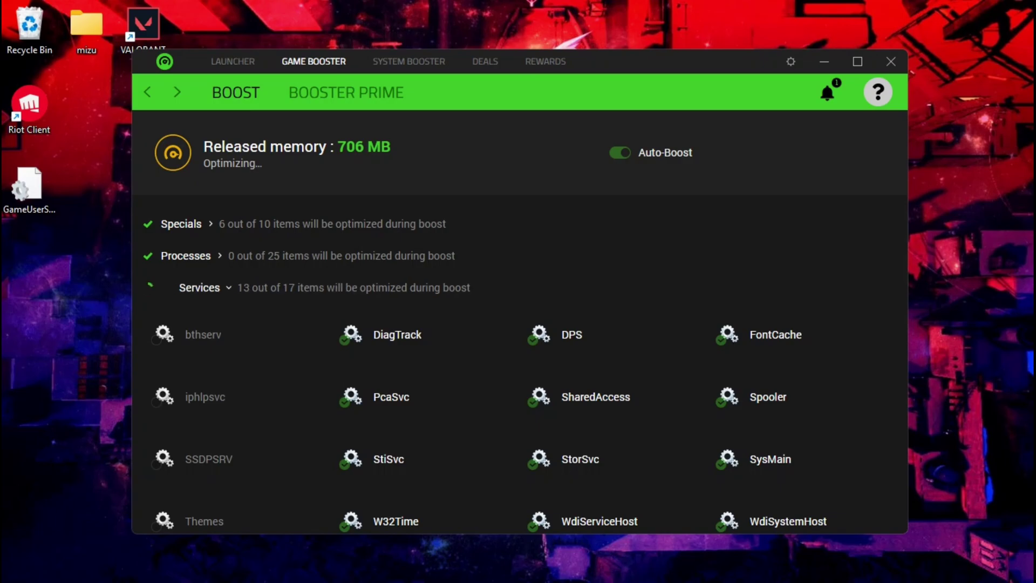
left_click(408, 61)
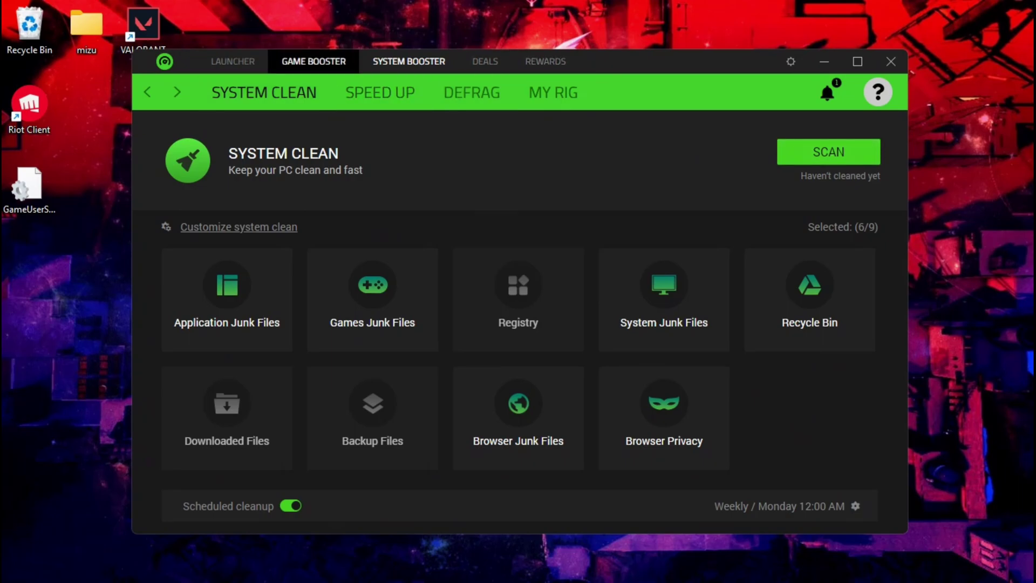
left_click(314, 61)
Review VALORANT's Booster Prime settings table and start the game
left_click(346, 92)
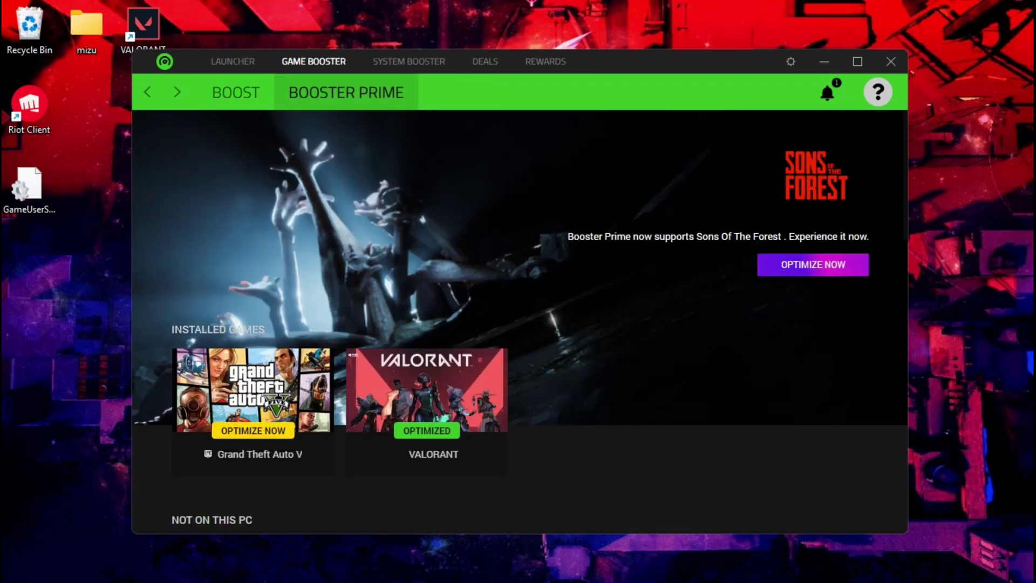
left_click(426, 394)
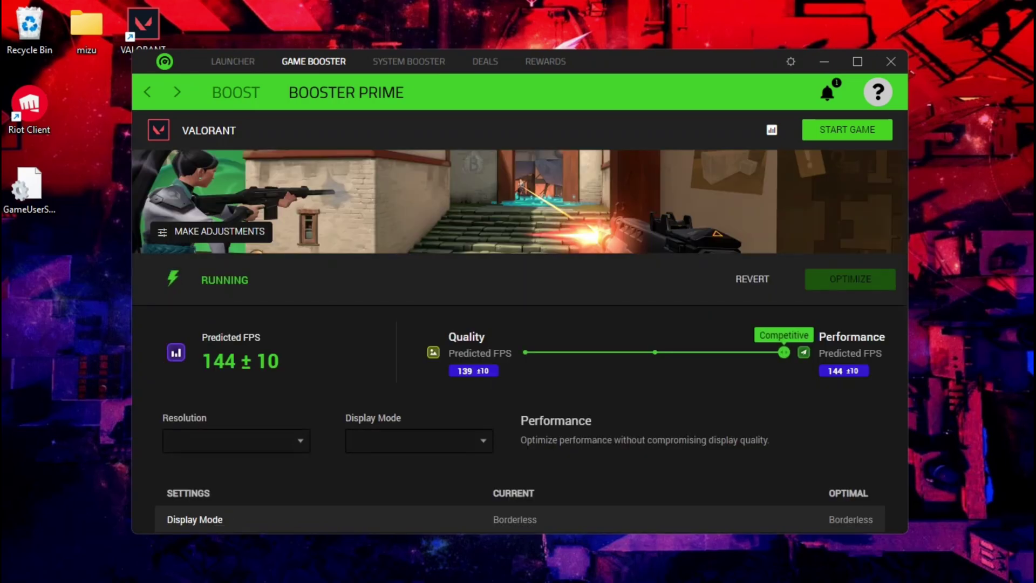
scroll(518, 324, "down", 8)
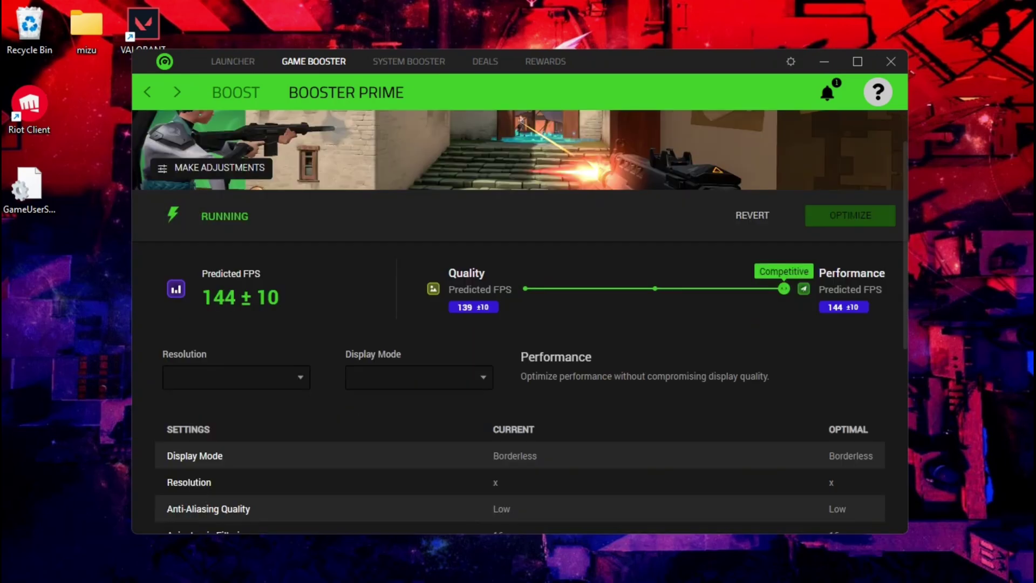
scroll(518, 324, "up", 1)
scroll(518, 324, "up", 7)
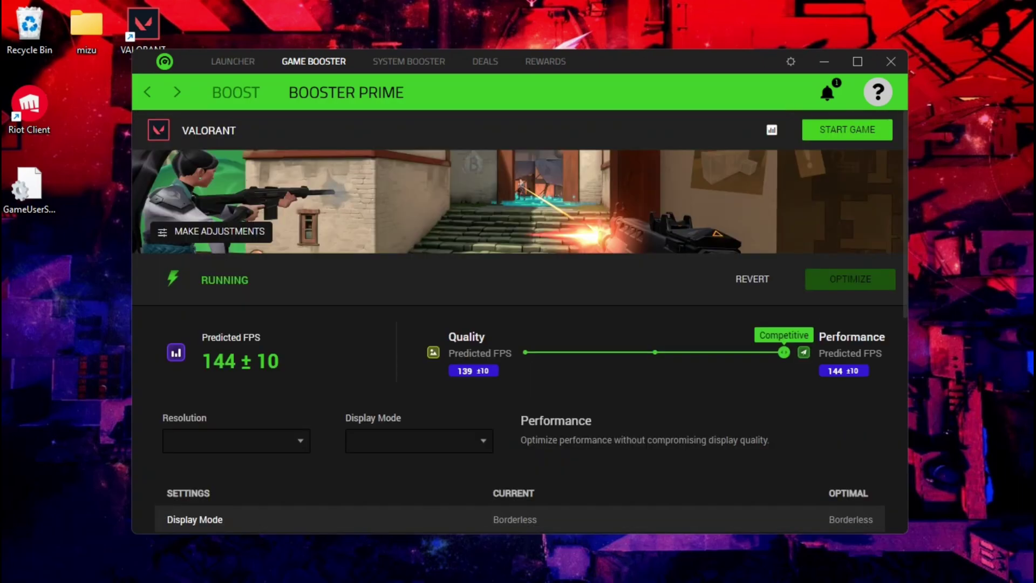
left_click(847, 129)
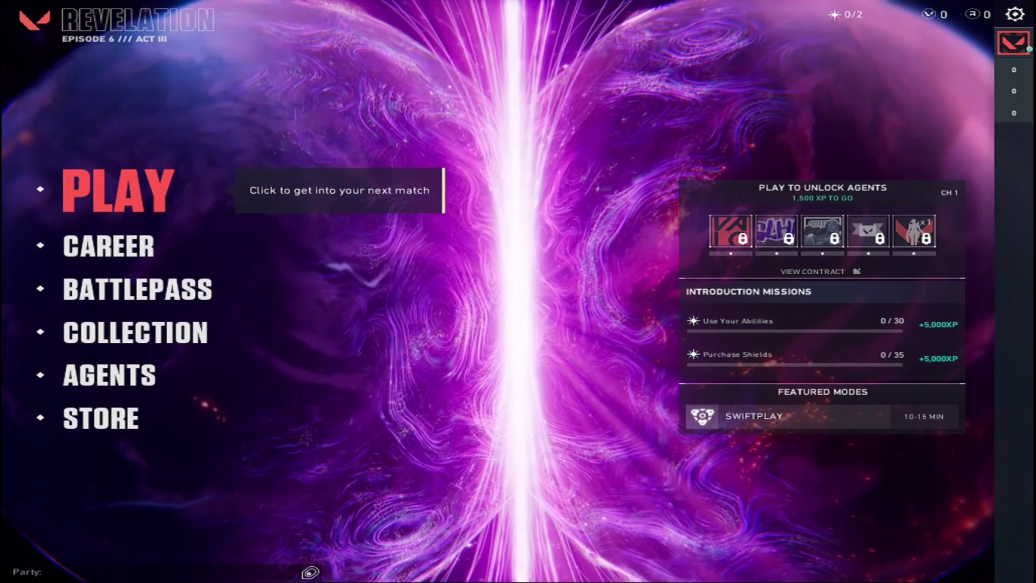
Start queueing for a Deathmatch game from the Play lobby
left_click(127, 190)
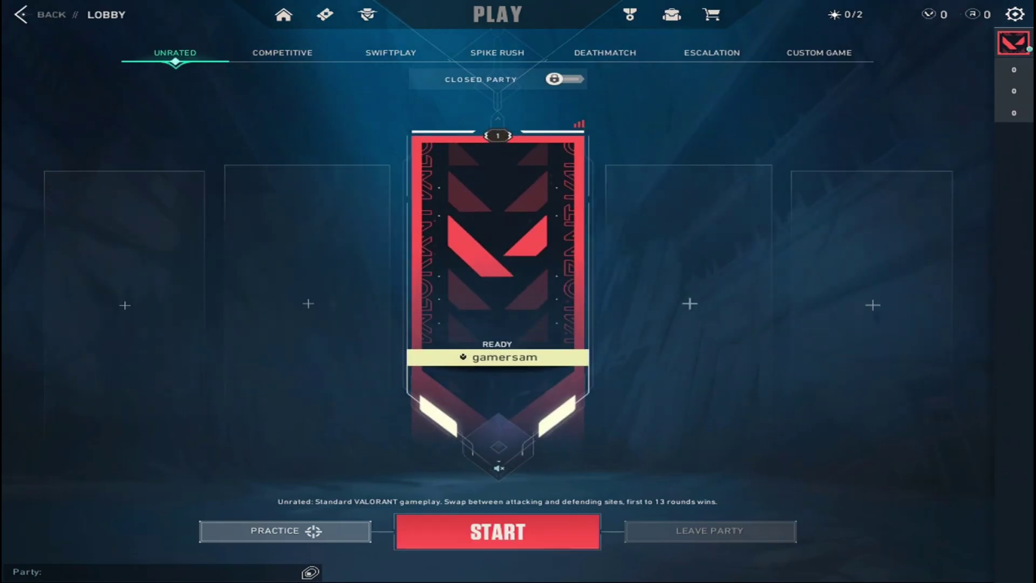
left_click(497, 53)
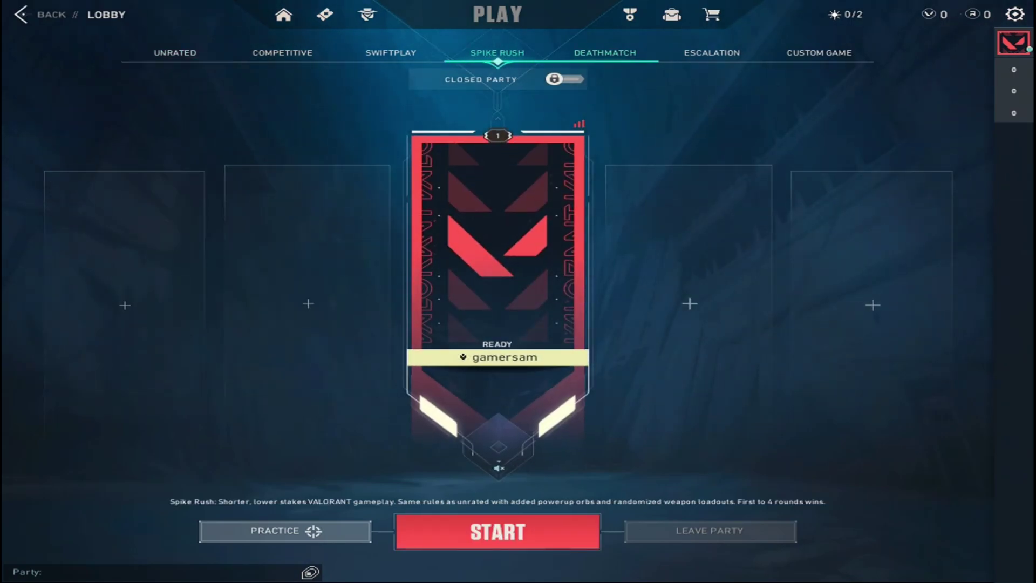
left_click(604, 52)
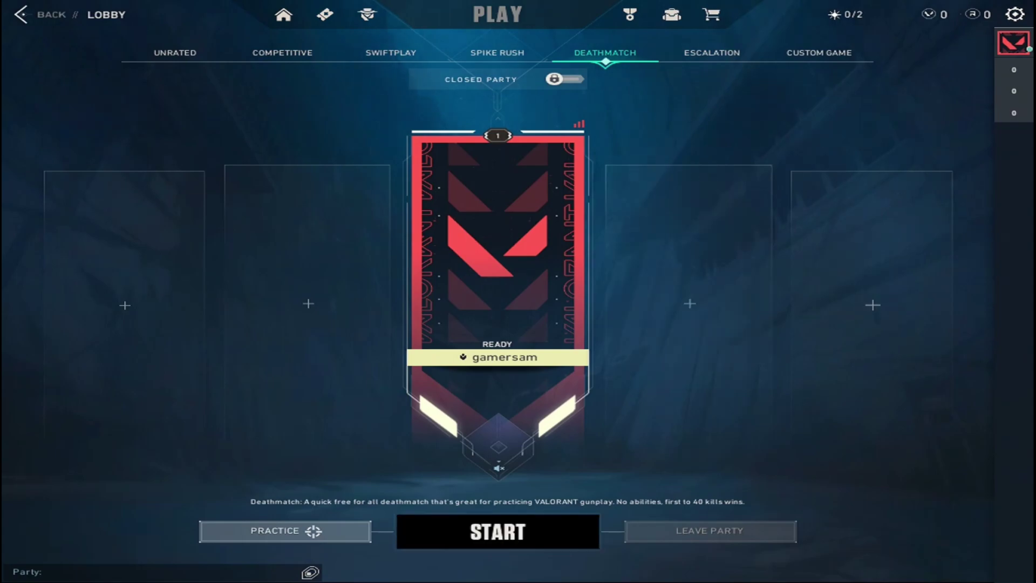
left_click(497, 531)
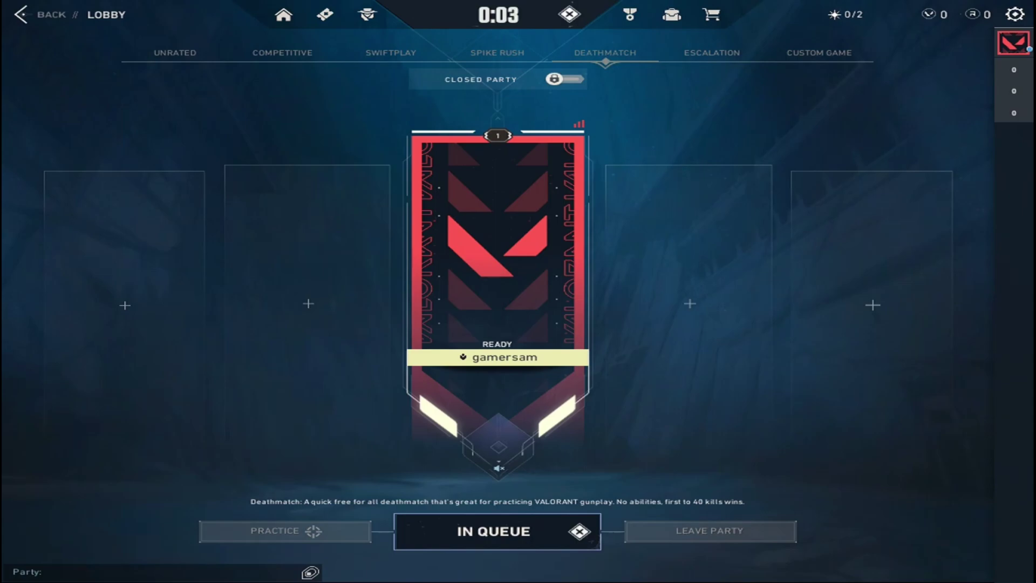
Set the party to Open, queue for Unrated, and view the battlepass while waiting
left_click(564, 79)
left_click(564, 79)
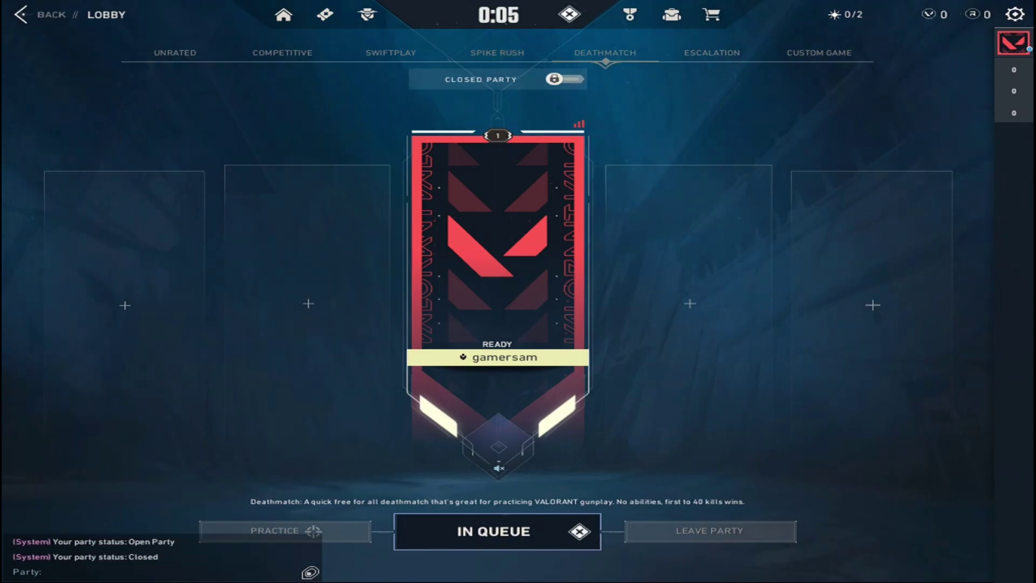
left_click(564, 79)
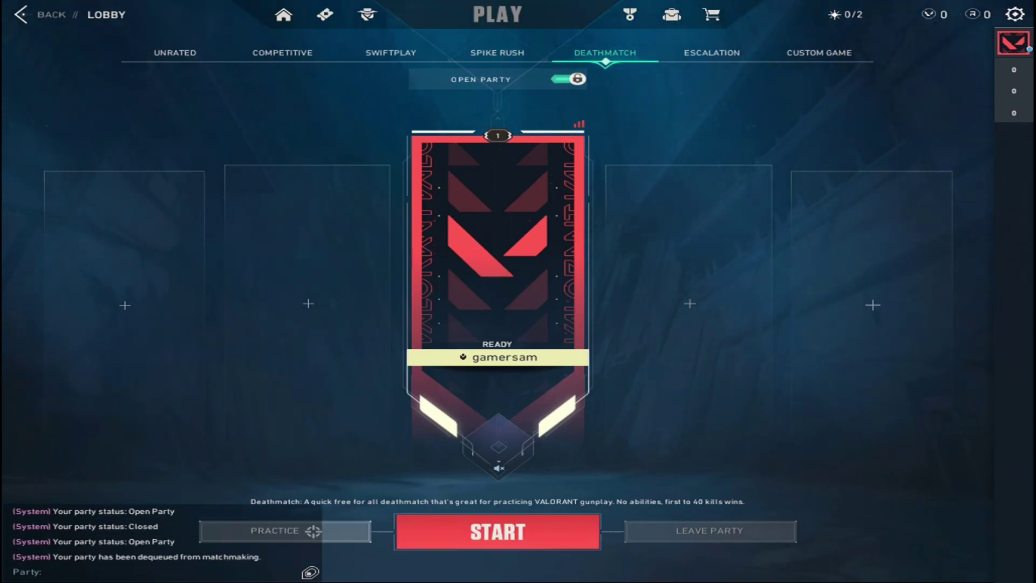
left_click(175, 52)
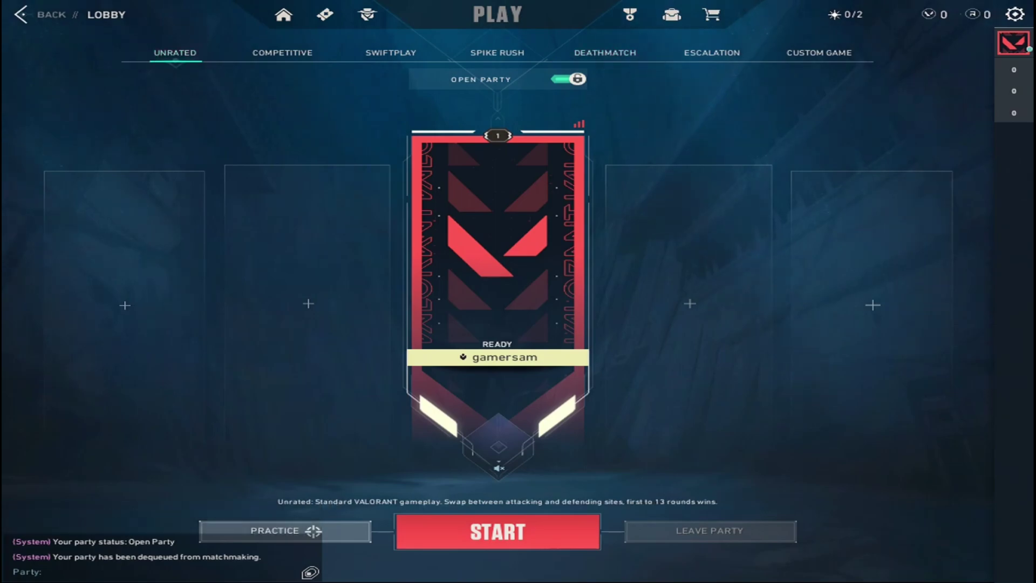
left_click(497, 531)
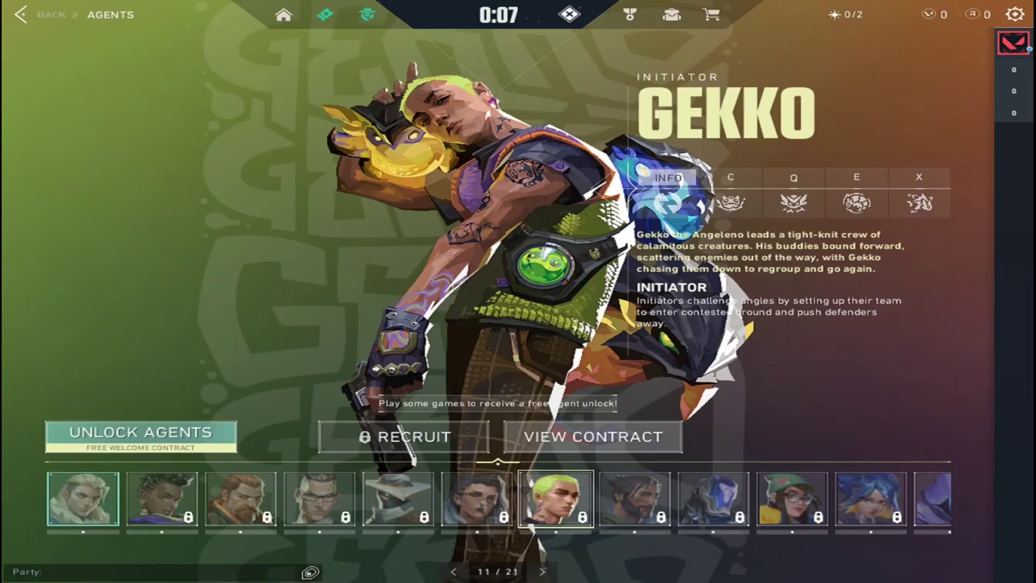
left_click(325, 15)
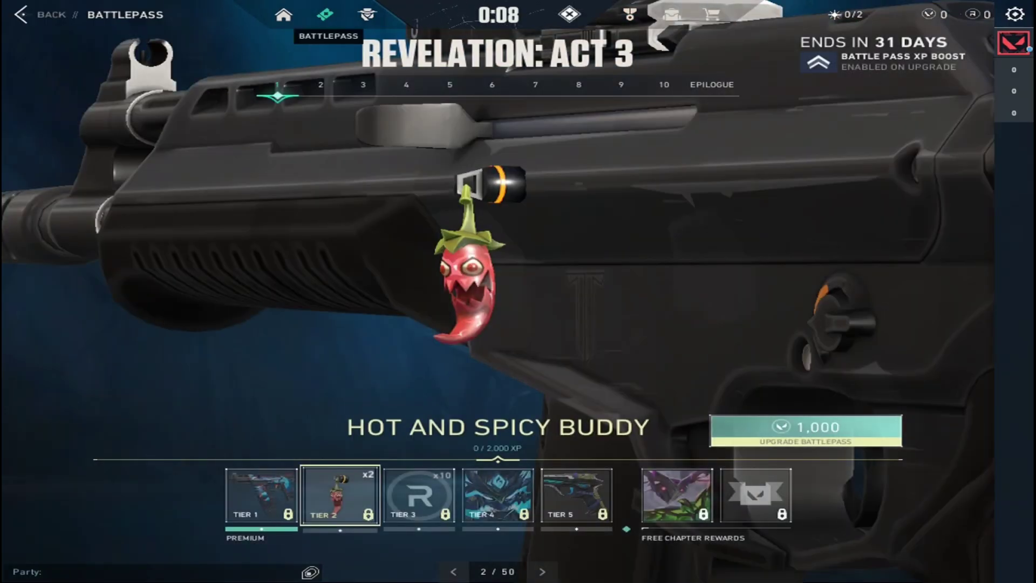
From Home, view the Career page, Act Rank standings and Top 500 leaderboard while queued
left_click(284, 15)
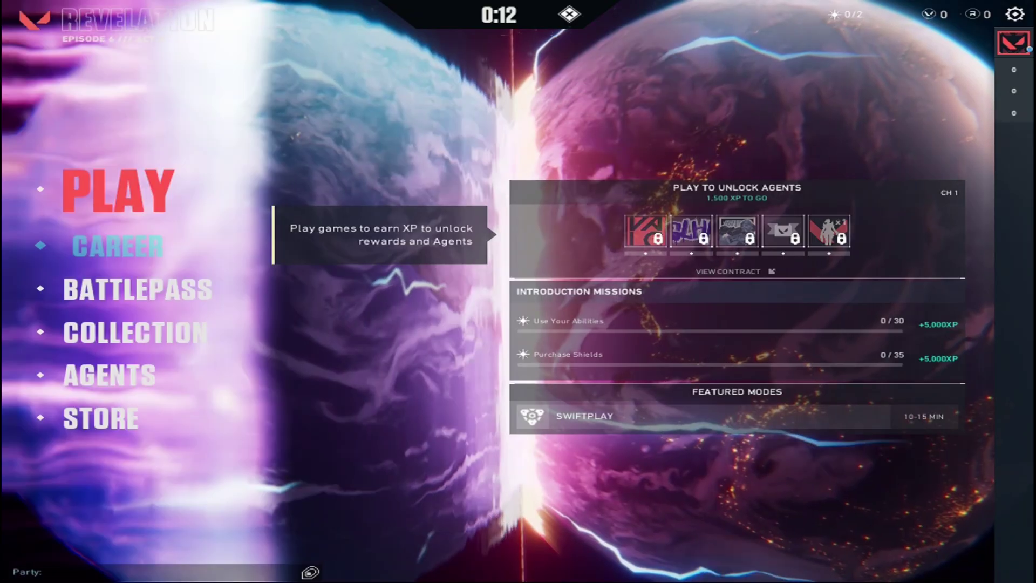
left_click(108, 245)
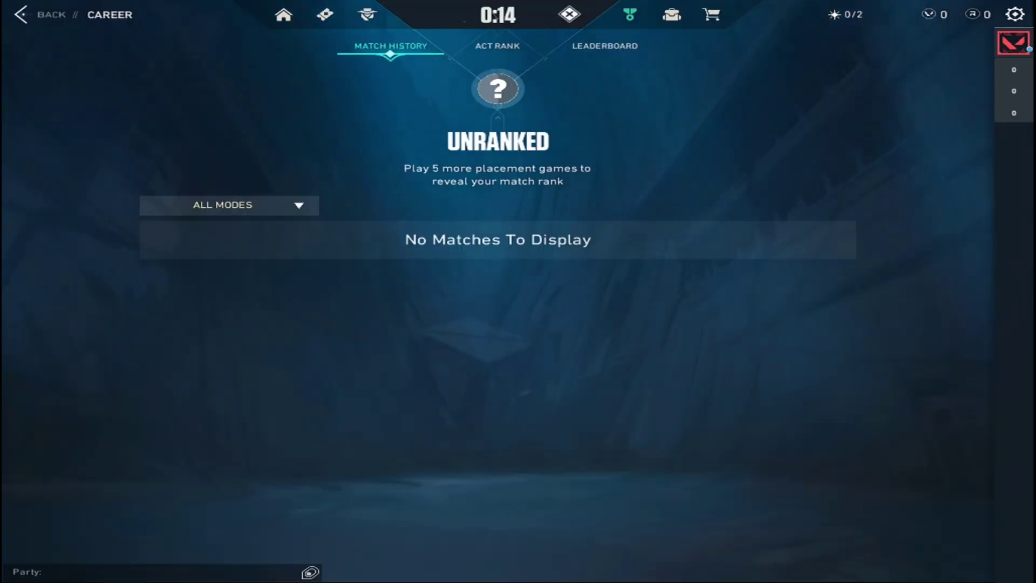
left_click(497, 46)
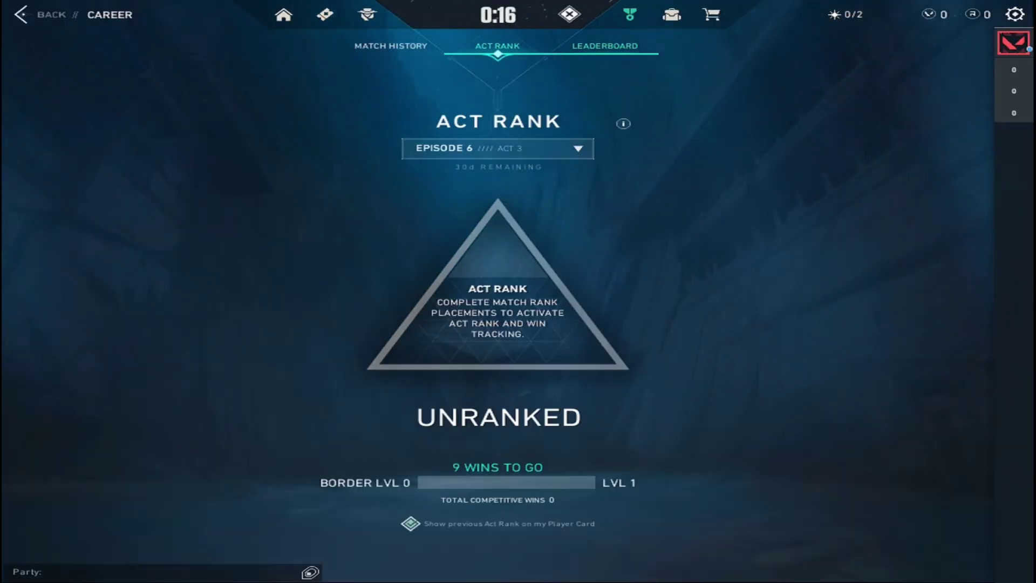
left_click(605, 46)
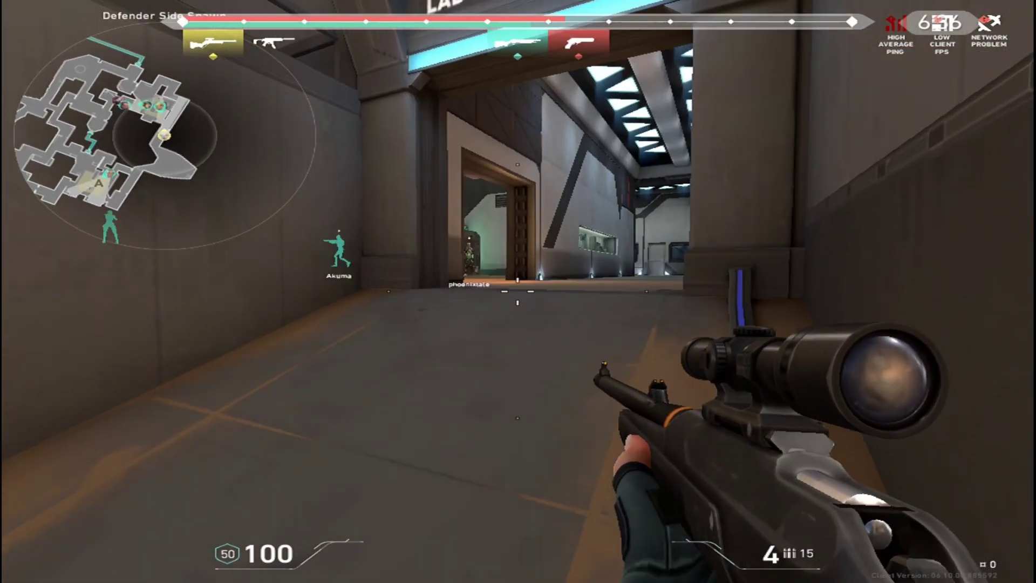
Scope the Operator through the doorway and fire at enemies down the corridor
right_click(518, 292)
right_click(518, 291)
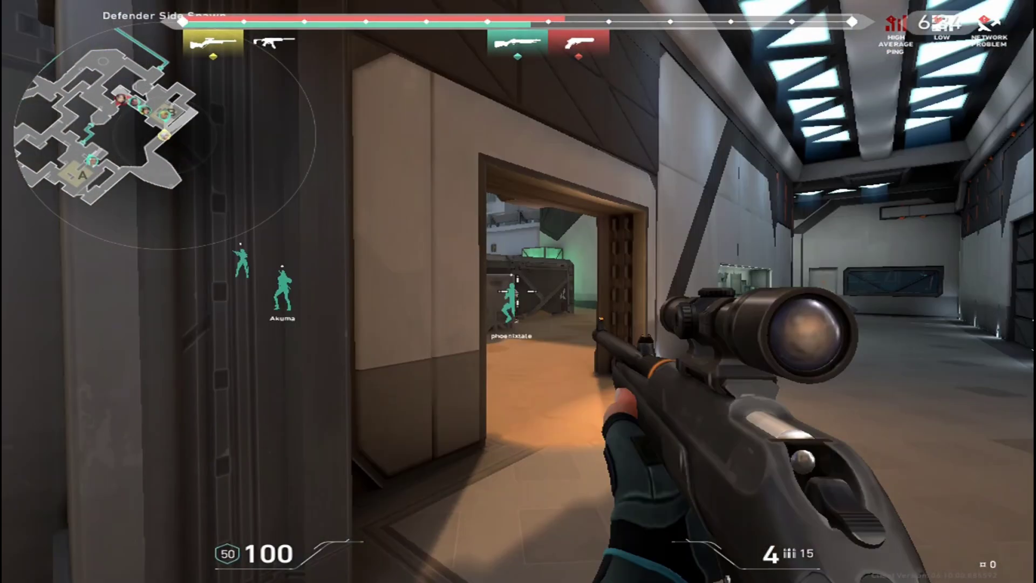
right_click(518, 292)
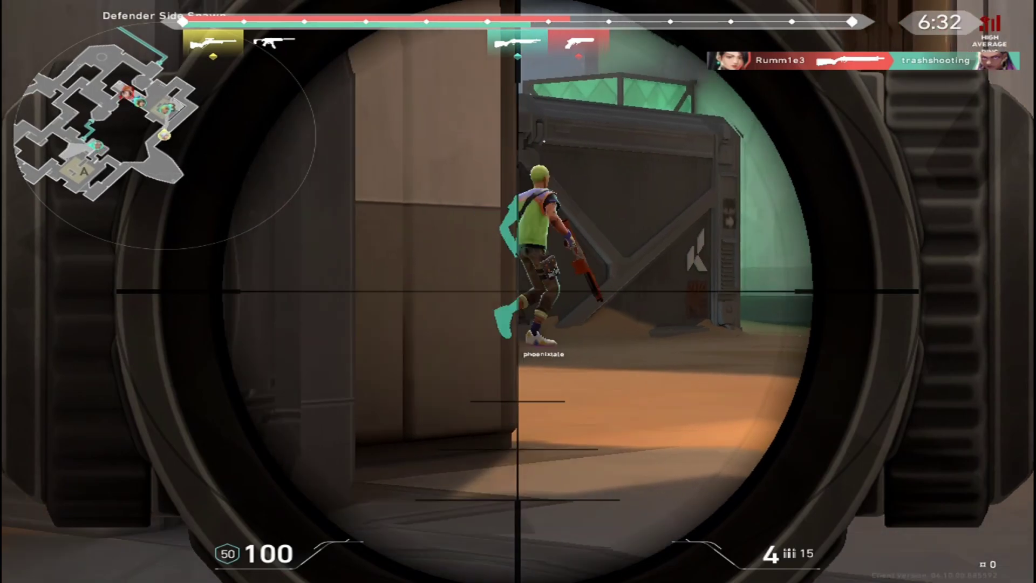
left_click(518, 291)
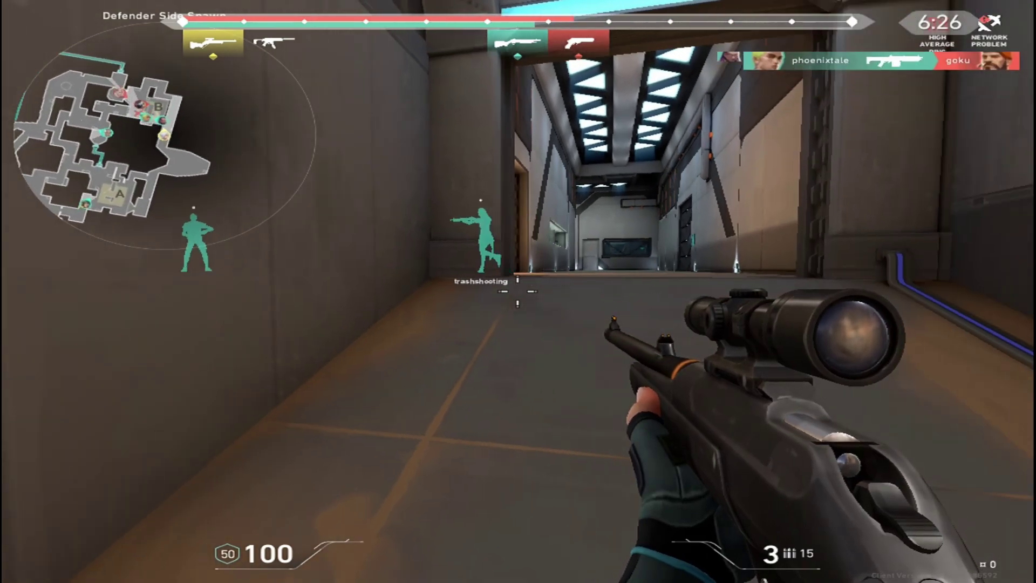
left_click(518, 292)
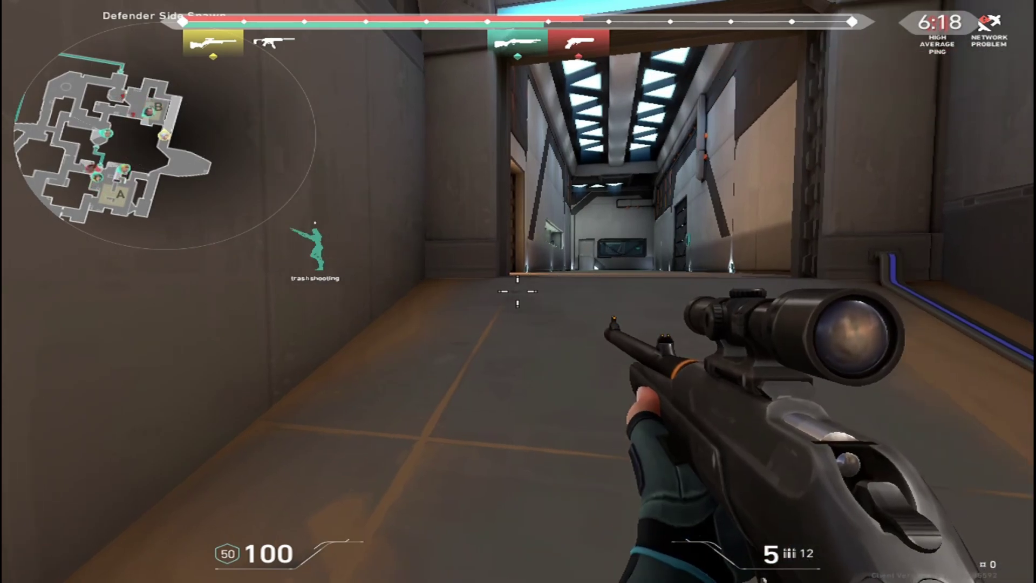
Advance toward B Site, scoping in and firing to down an enemy at B Hall
right_click(518, 292)
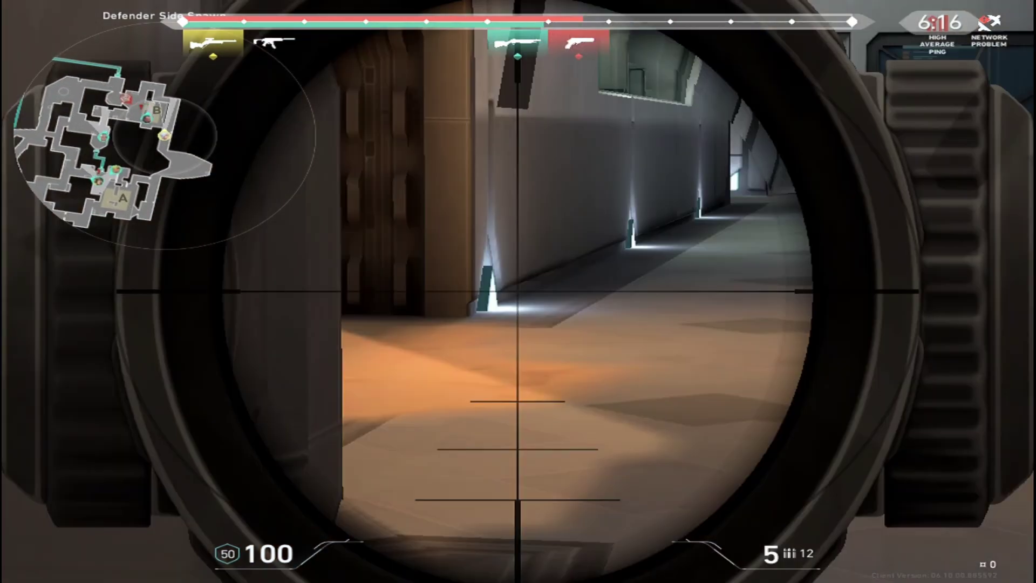
right_click(518, 291)
right_click(518, 291)
right_click(518, 291)
right_click(518, 291)
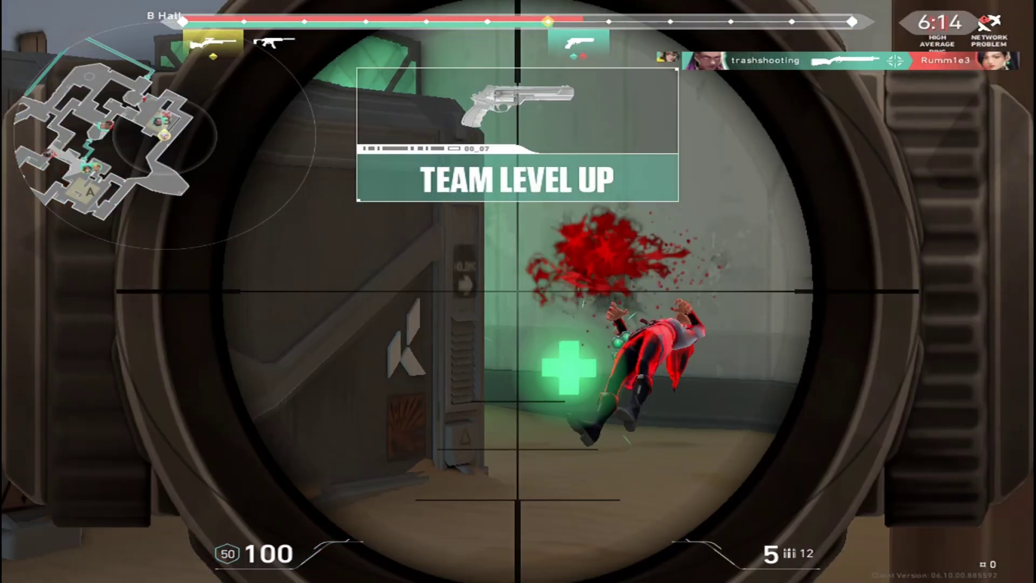
left_click(518, 291)
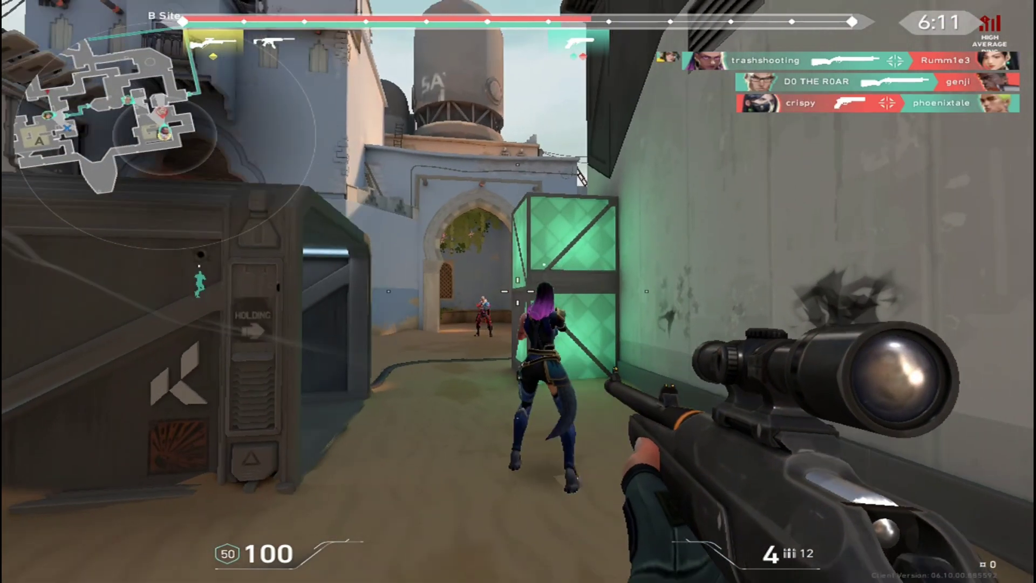
right_click(518, 292)
left_click(518, 291)
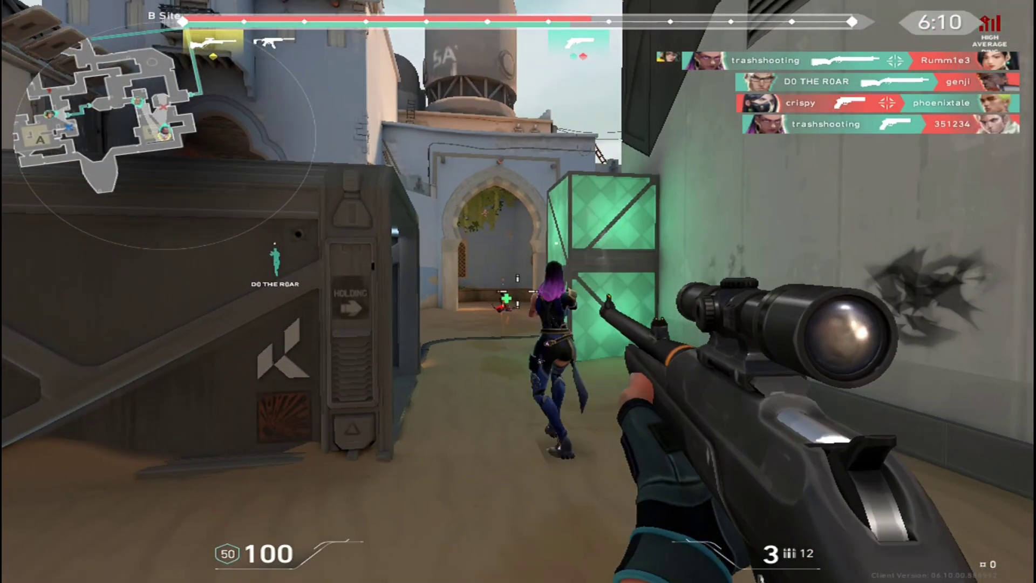